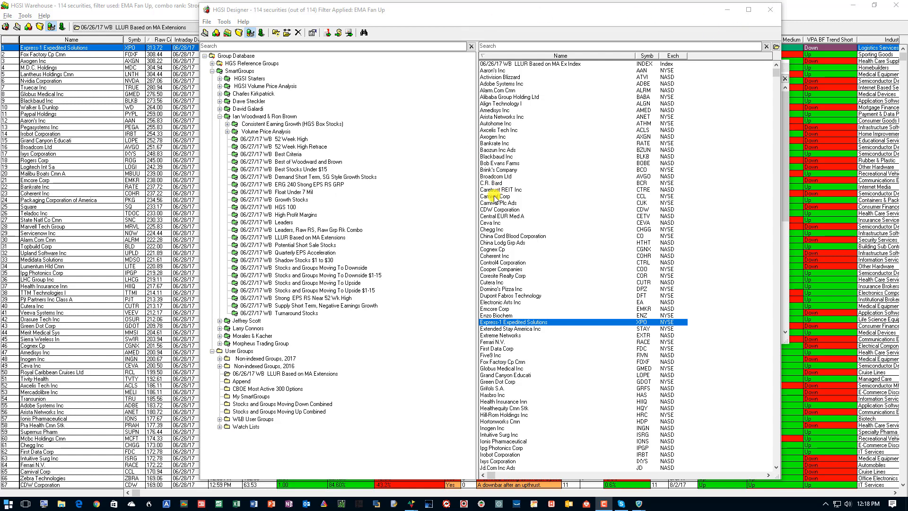
Show the securities of the 06/26/17 WB LLUR Based on MA Extensions user group and reposition the Designer window over the warehouse.
left_click(481, 23)
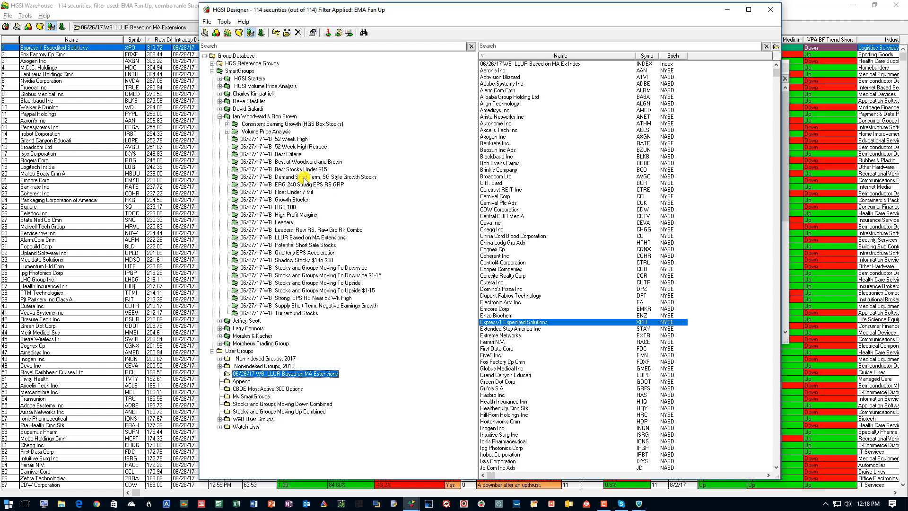
left_click(243, 353)
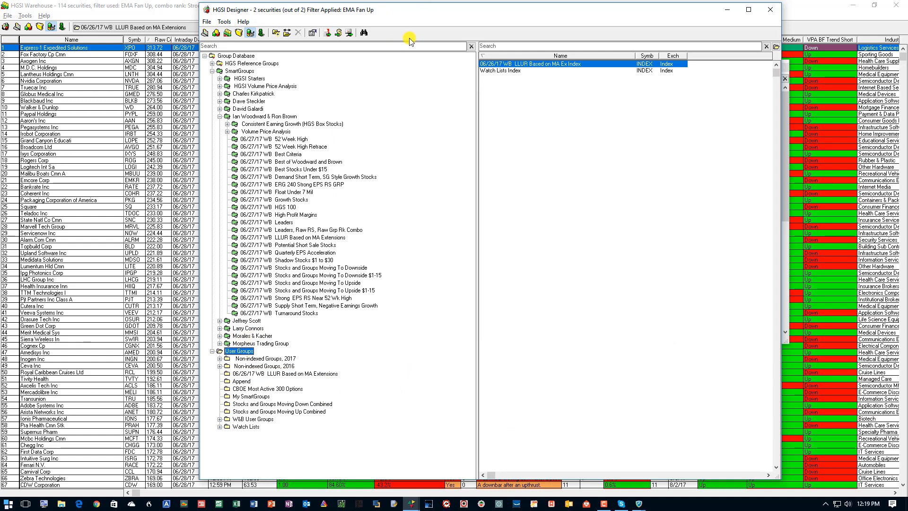
left_click_drag(419, 11, 648, 73)
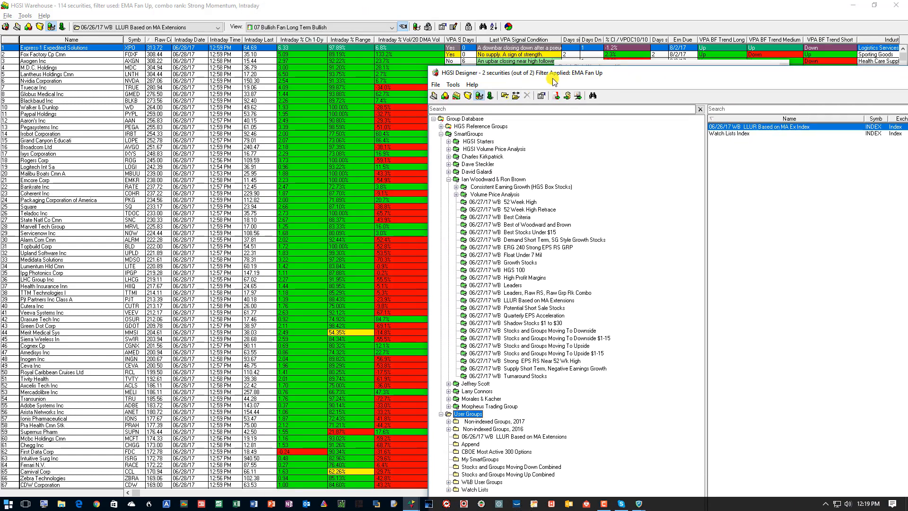
left_click_drag(553, 78, 416, 39)
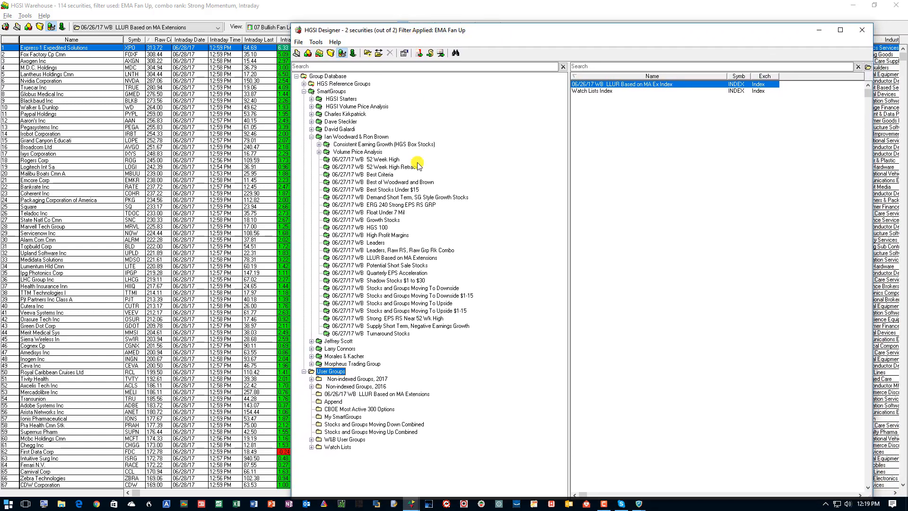
left_click(377, 395)
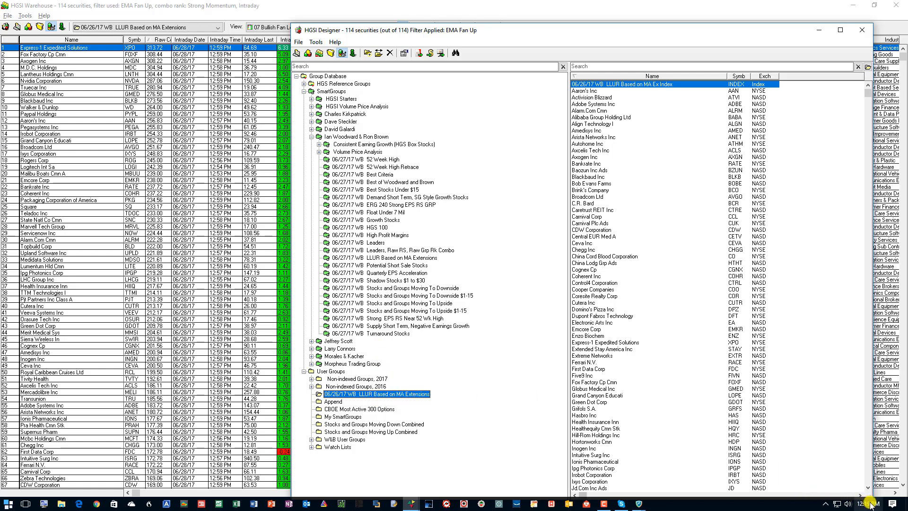
mouse_move(871, 502)
left_click_drag(454, 30, 422, 11)
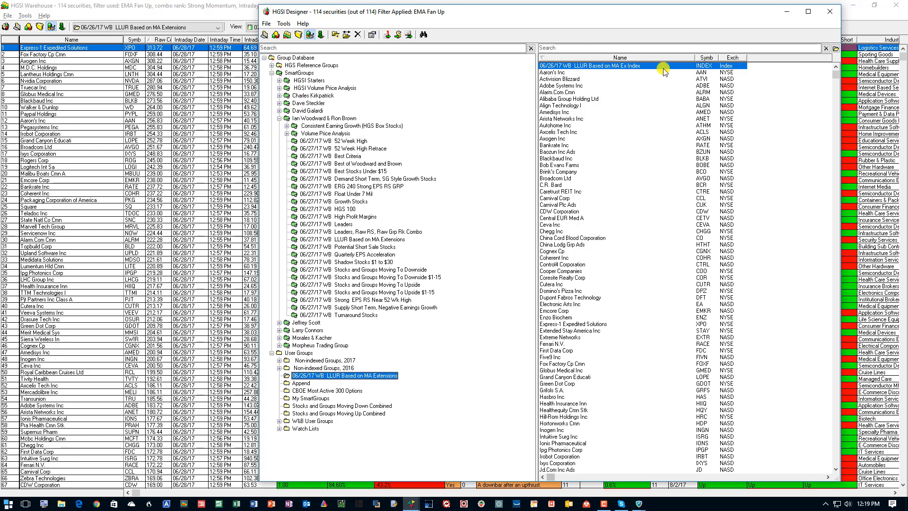
Edit the group to rename it 06/26/17 WB LLUR Based on MA Extensions 113 Stocks, without generating its index.
right_click(388, 375)
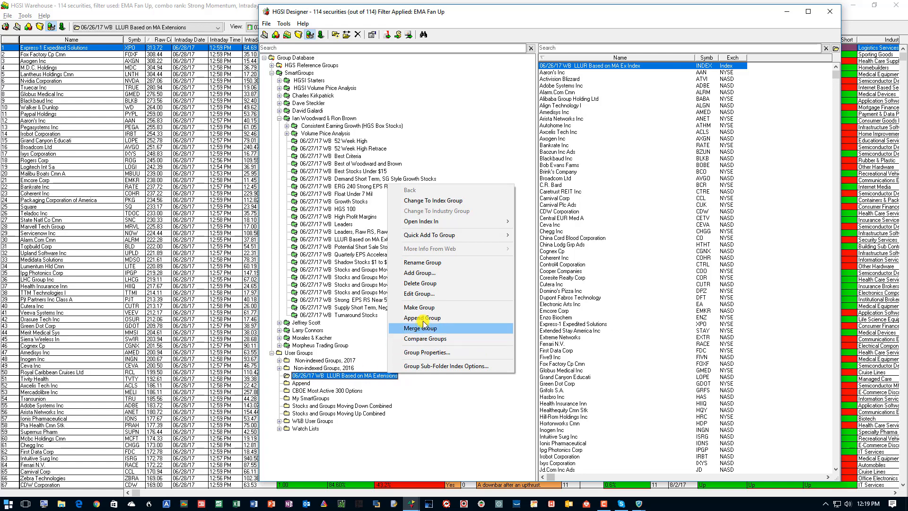
left_click(421, 294)
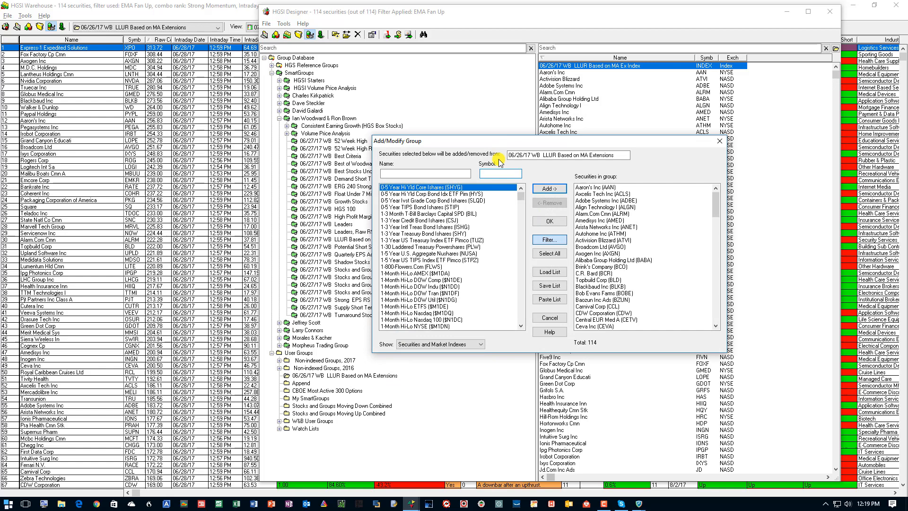
left_click(614, 154)
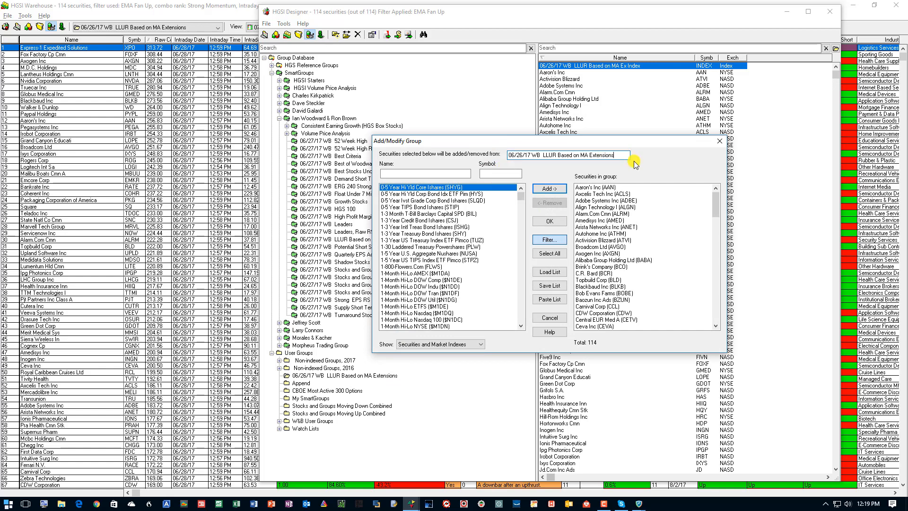
type("113 Stocks")
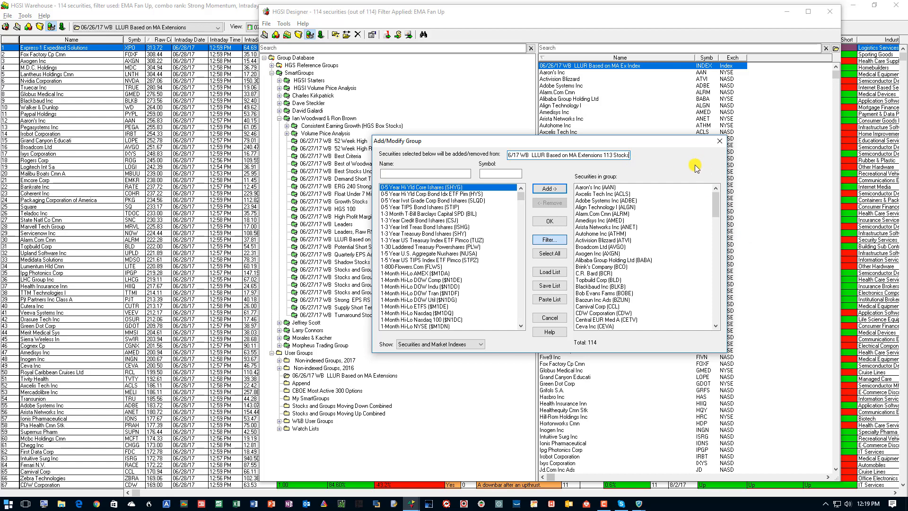
left_click(550, 221)
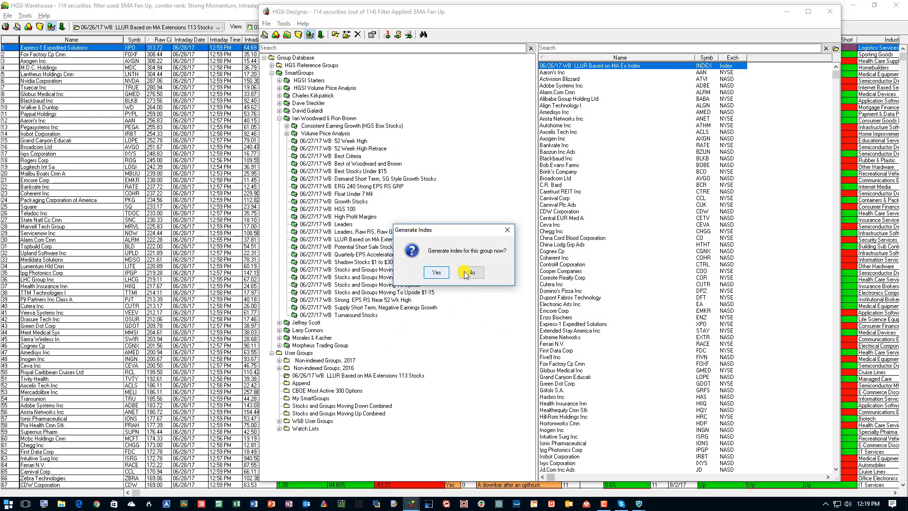
left_click(467, 274)
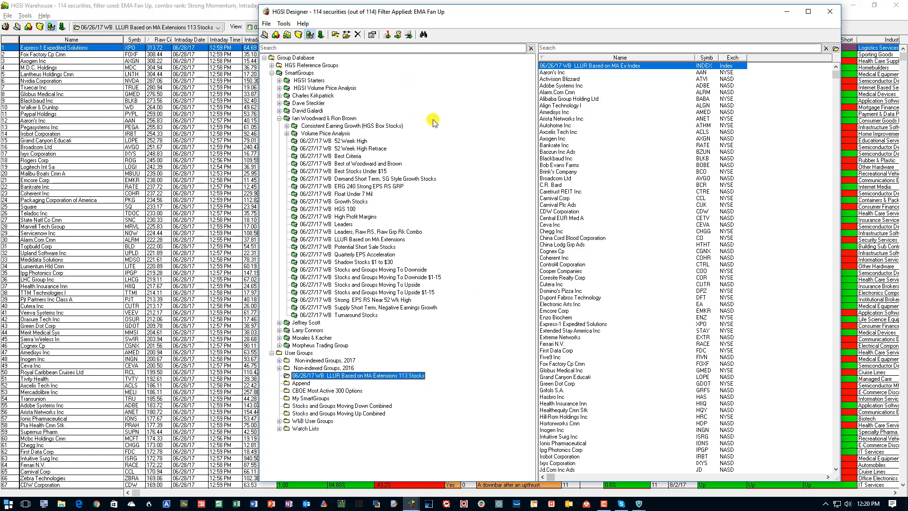
Return to the warehouse, choose the 07 Bullish Fan Long Term Bullish view and review the group's intraday changes.
left_click(184, 6)
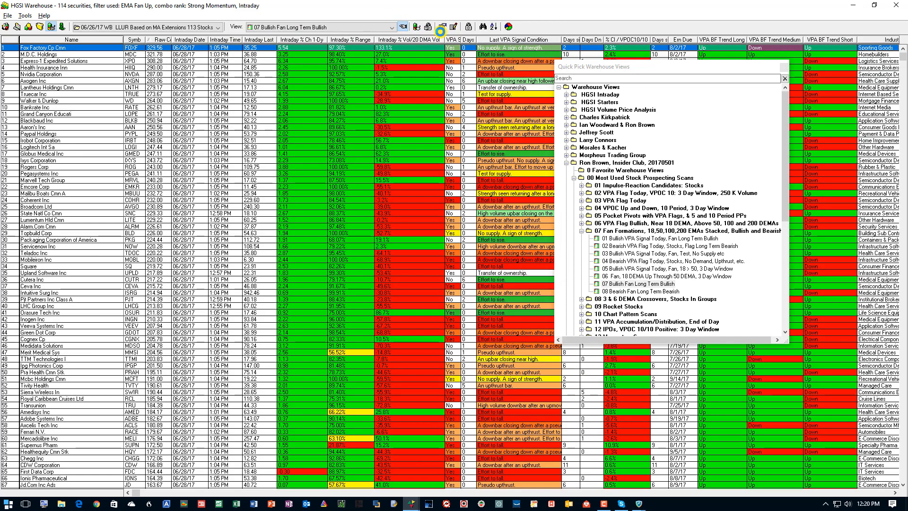
left_click(640, 291)
left_click(640, 284)
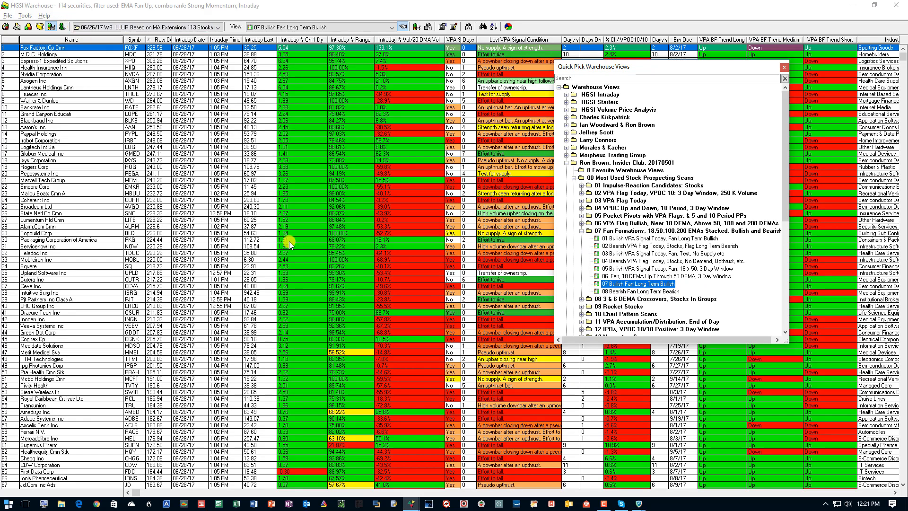
scroll(289, 241, "down", 13)
scroll(289, 242, "down", 3)
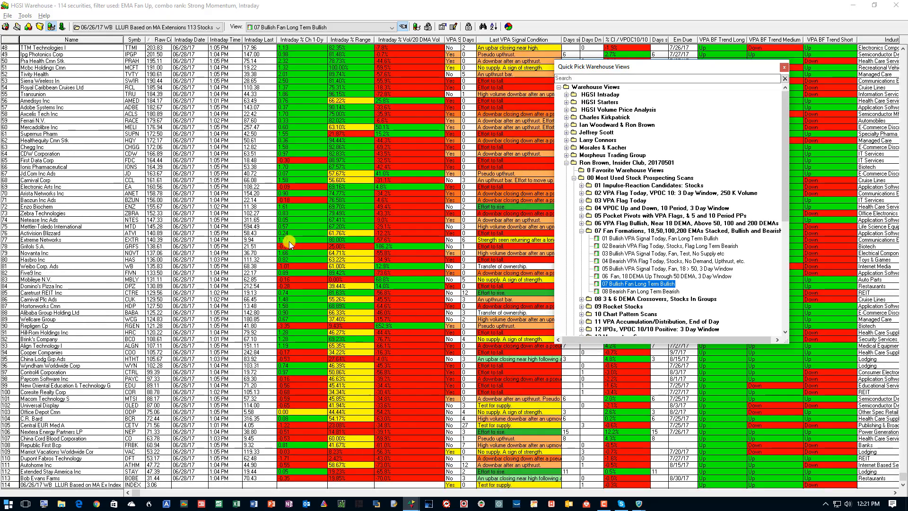
scroll(282, 441, "up", 15)
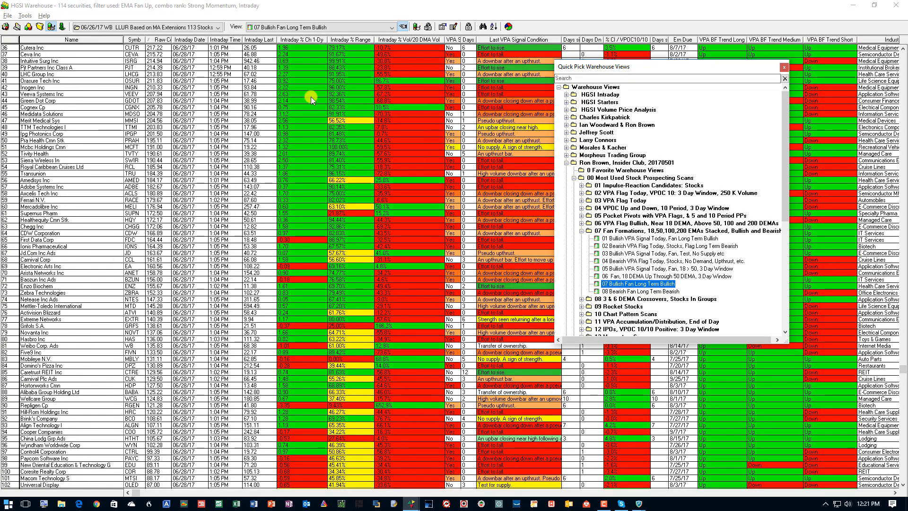
scroll(304, 74, "down", 15)
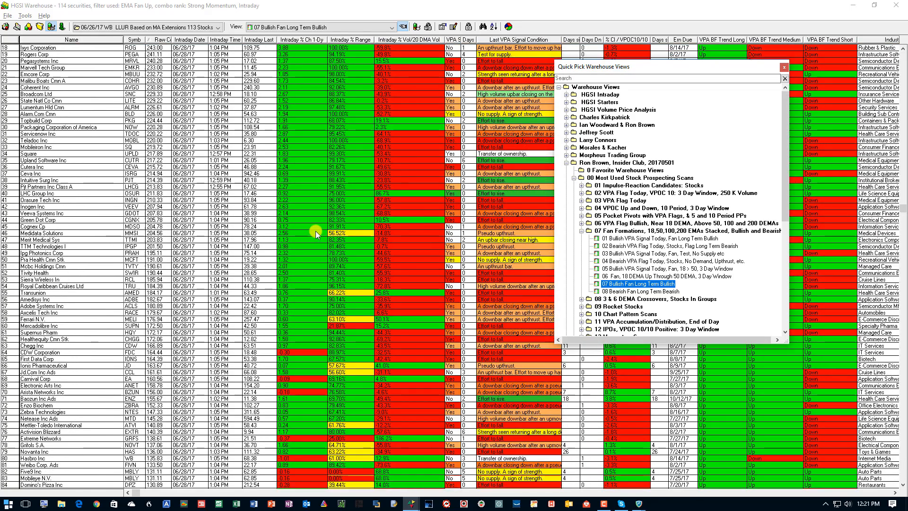
scroll(316, 231, "up", 5)
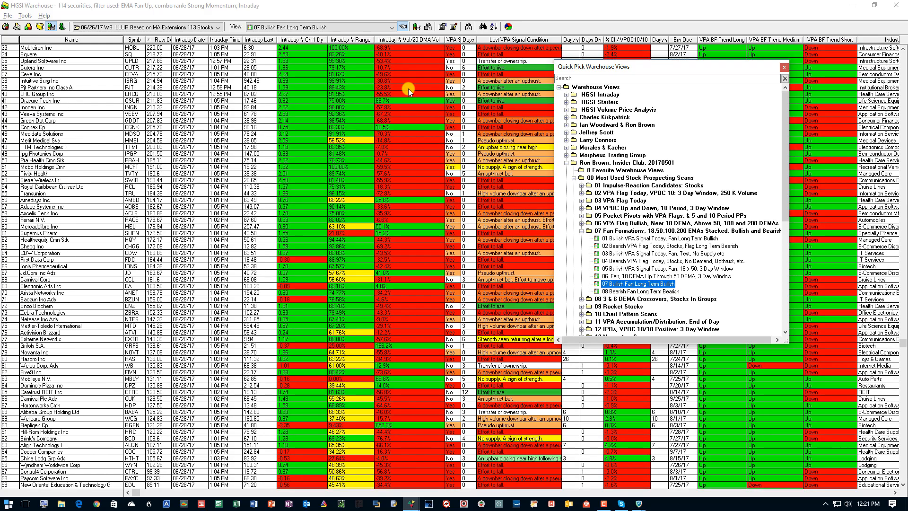
Run a Spectrum Analysis of Intraday % Ch 1-Dy with the Intraday % Price Chg Up and Down slices and inspect both slices.
left_click(508, 26)
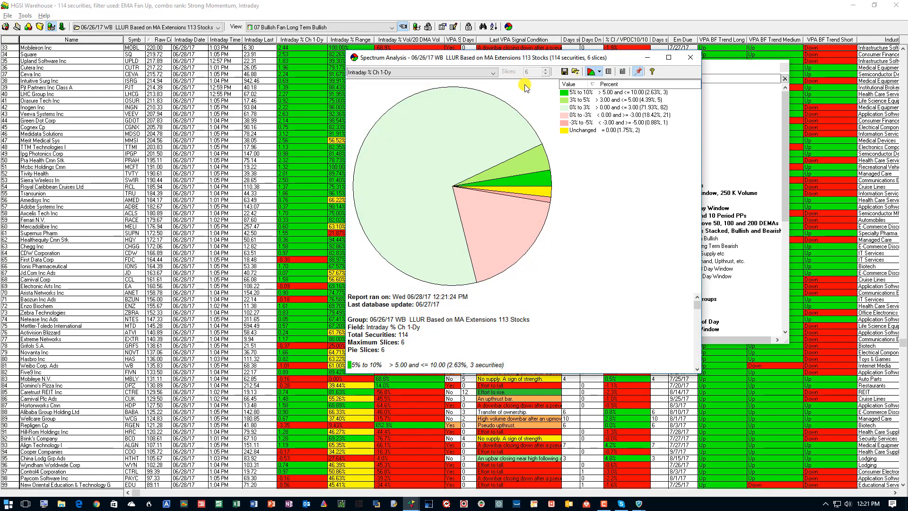
left_click(599, 73)
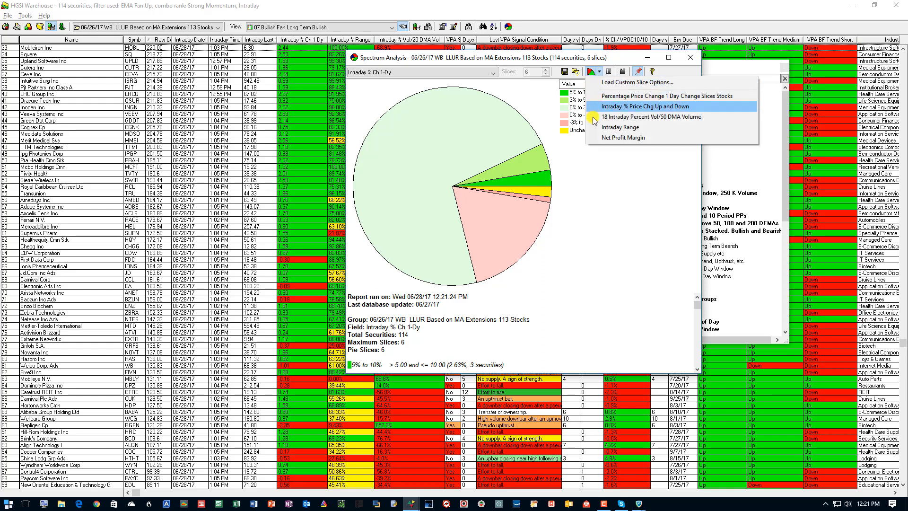
left_click(621, 108)
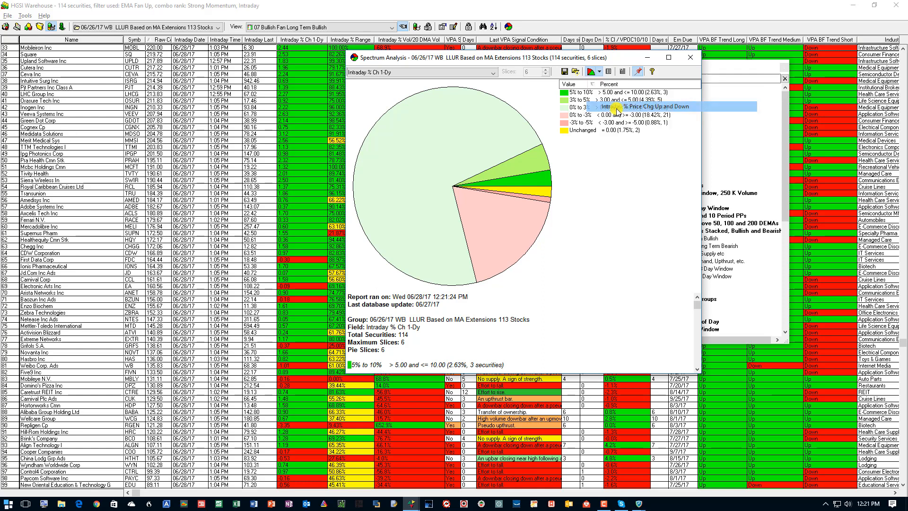
left_click(489, 219)
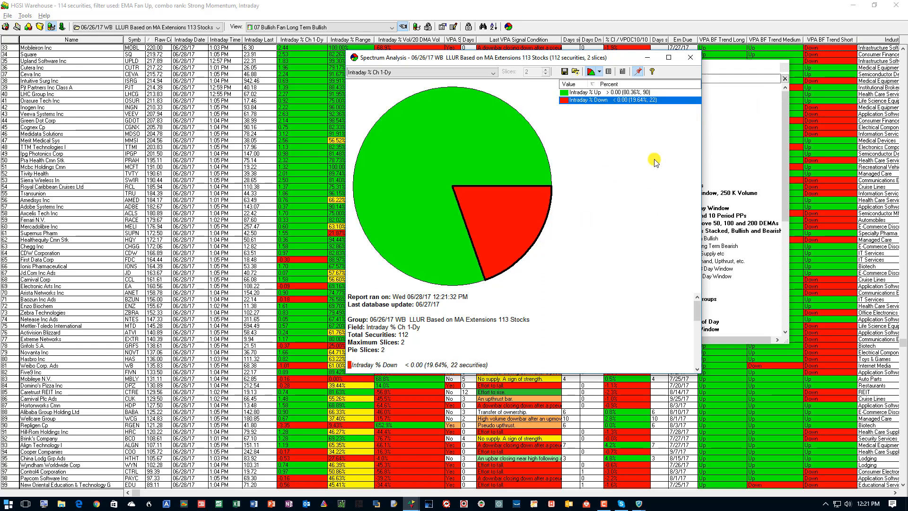
left_click(634, 92)
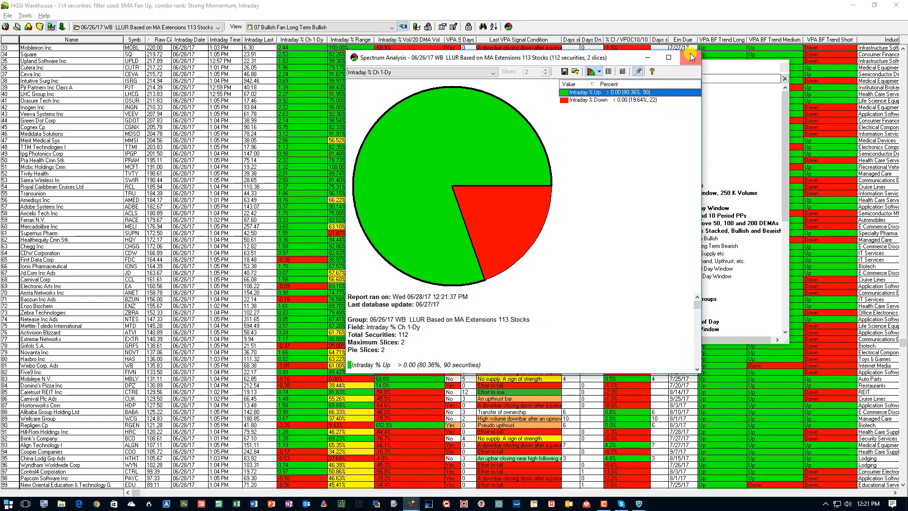
left_click(691, 57)
Review the warehouse list down to the group's own index row and open that index's chart.
scroll(302, 129, "up", 9)
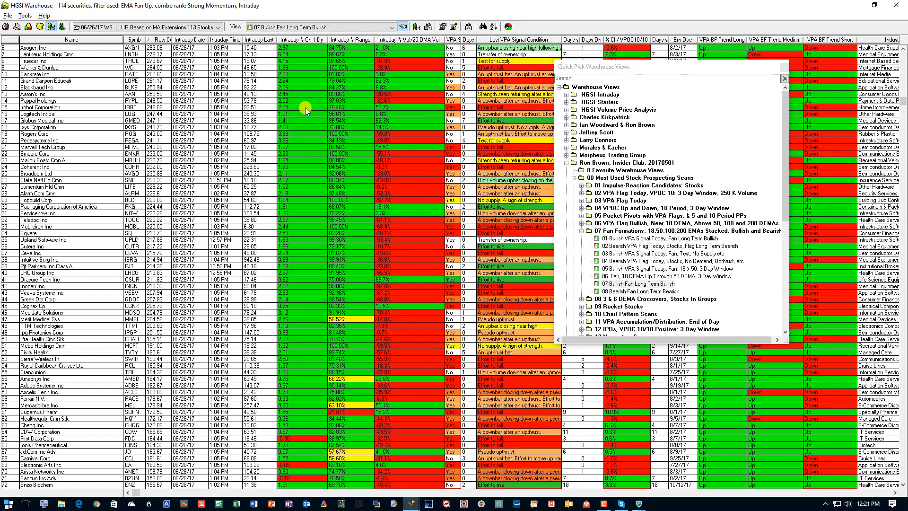
scroll(302, 128, "down", 3)
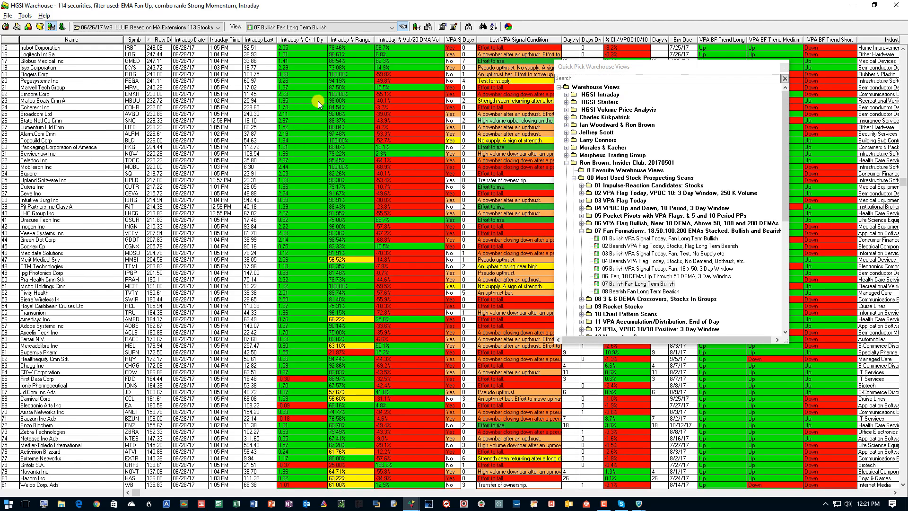
scroll(301, 236, "down", 11)
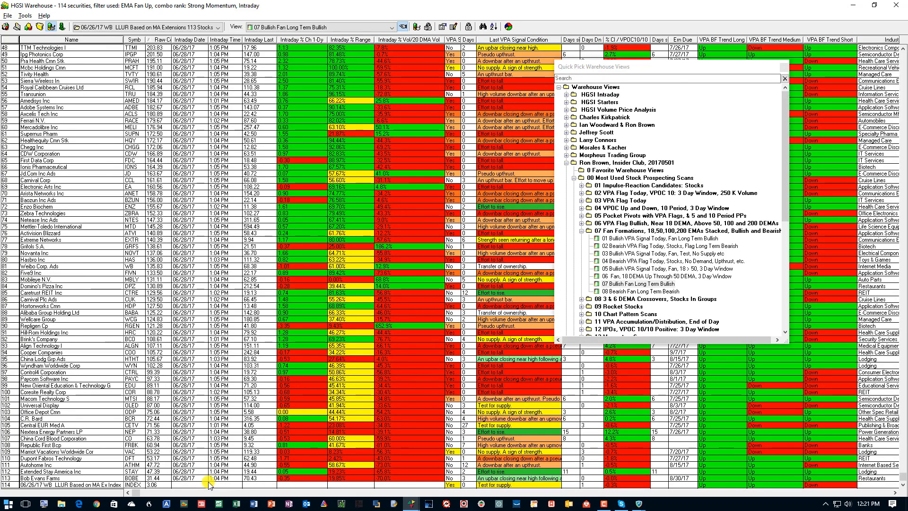
double_click(225, 485)
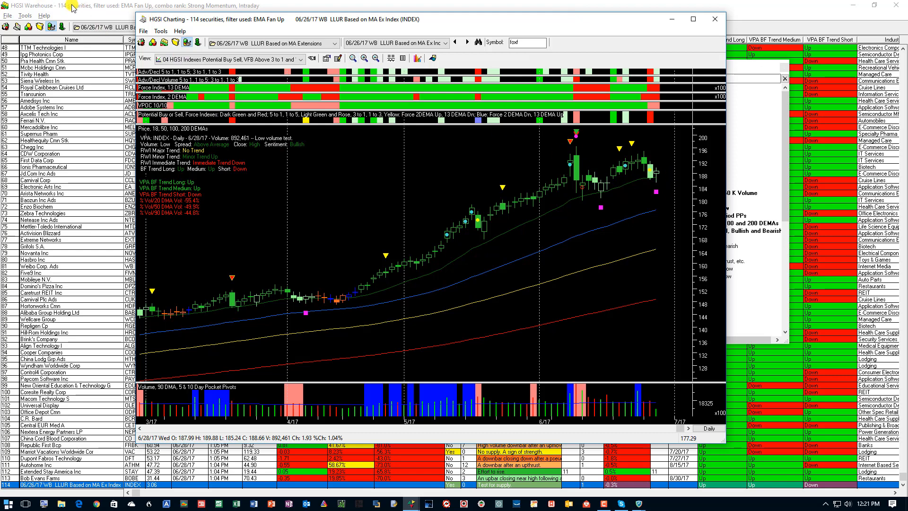
Rebuild the indexes in the 06/26/17 WB LLUR Based on MA Extensions 113 Stocks group from the Designer.
left_click(5, 27)
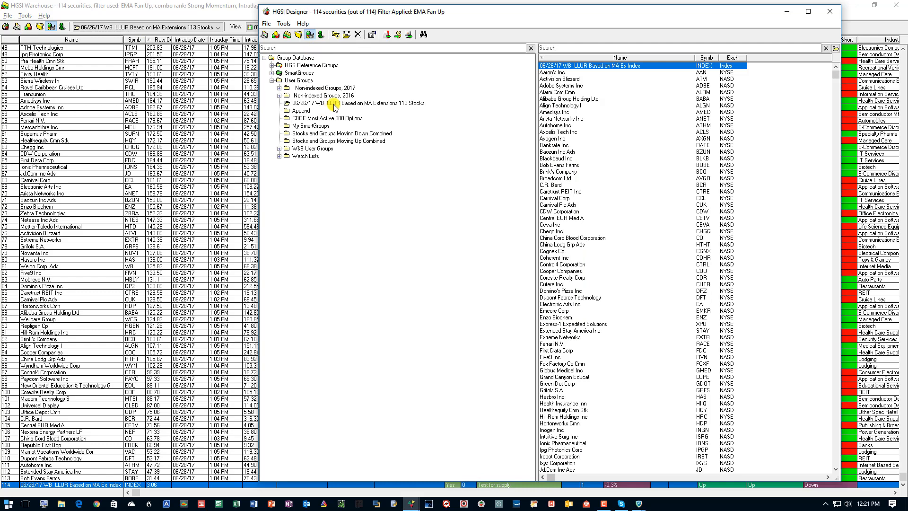
left_click(334, 104)
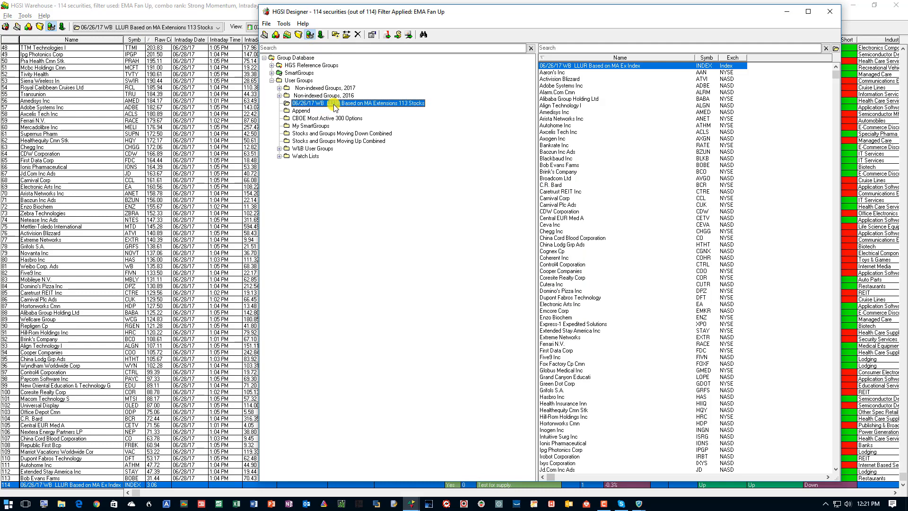
left_click(283, 24)
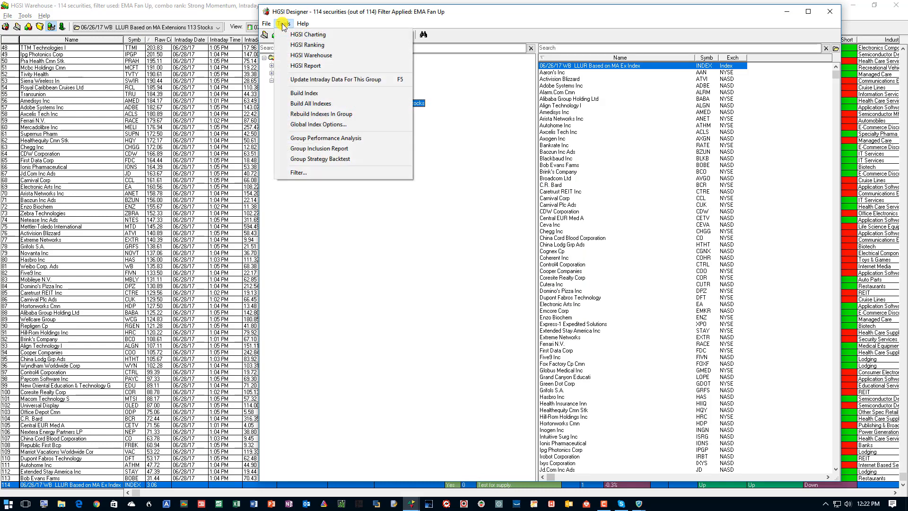
left_click(322, 114)
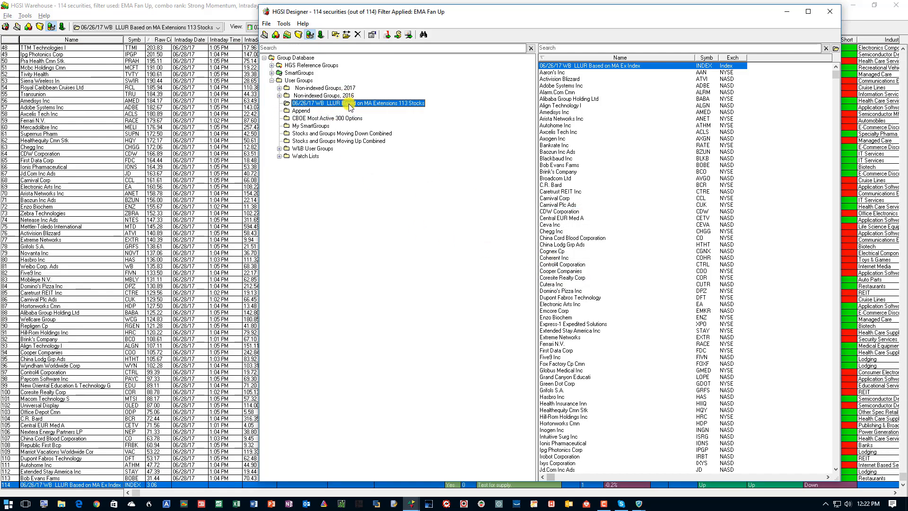
Back in the warehouse, select the 07 Bullish Fan Long Term Bullish view again and highlight First Data Corp in the list.
left_click(161, 48)
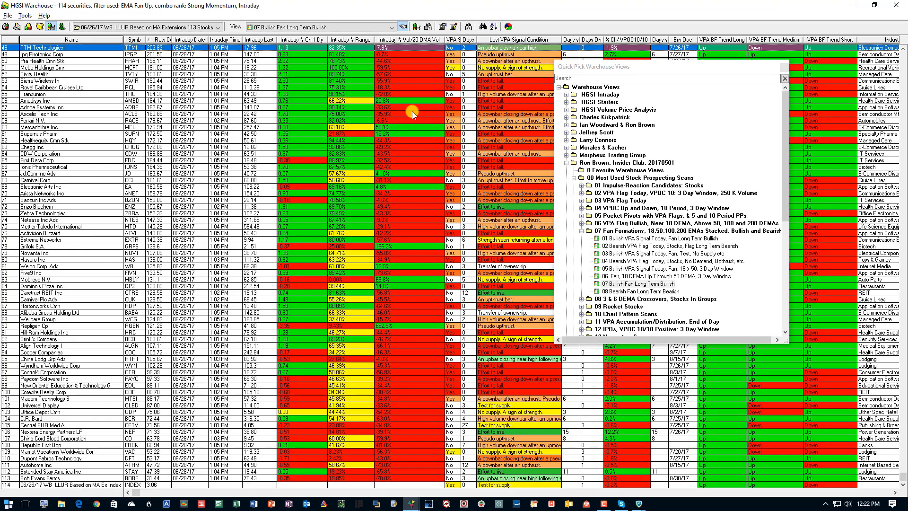
left_click(653, 284)
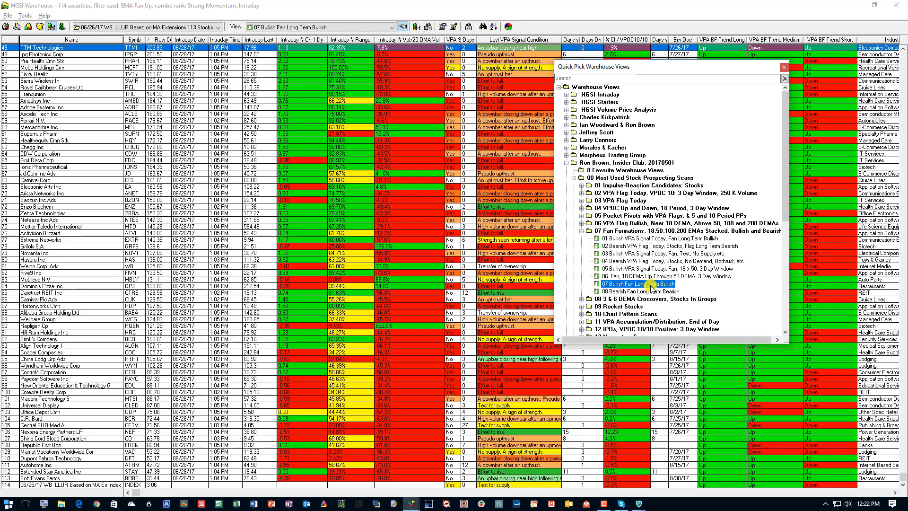
scroll(313, 64, "up", 3)
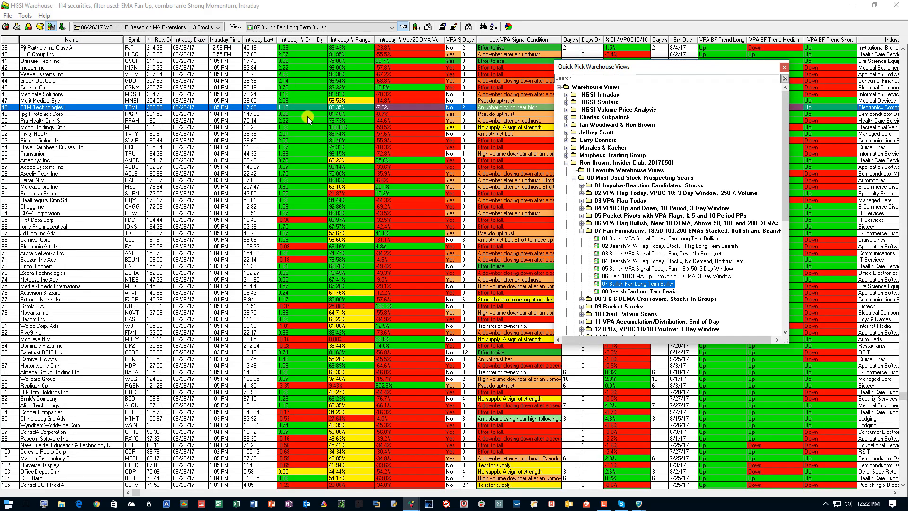
left_click(191, 221)
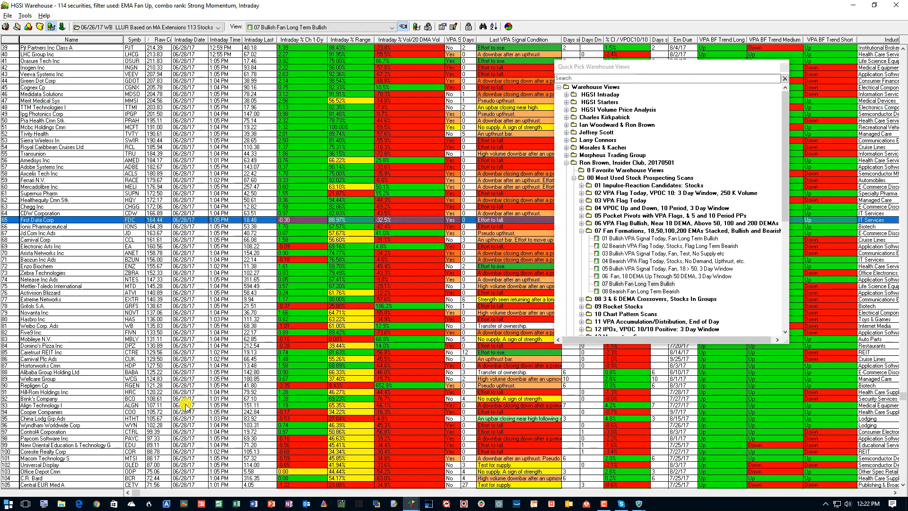
Open the chart of the group's own index row at the end of the warehouse list and return to the warehouse.
scroll(189, 401, "down", 3)
double_click(202, 485)
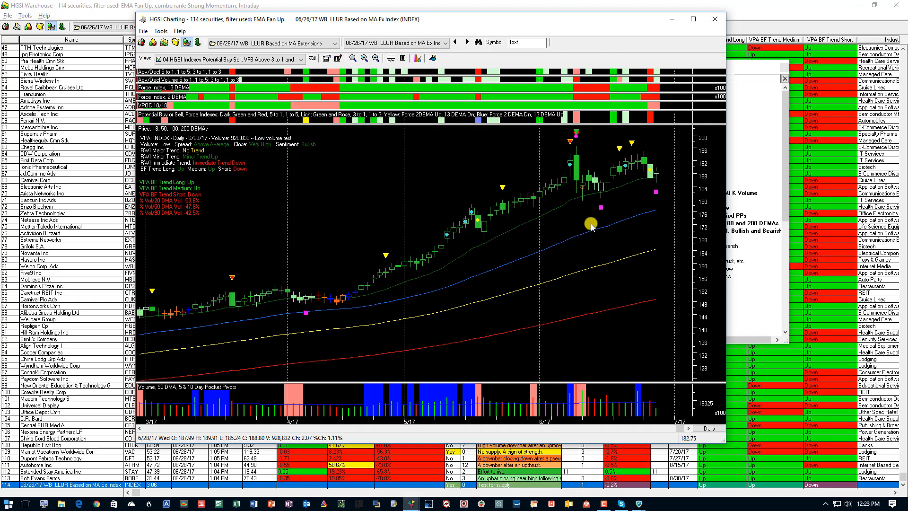
left_click(110, 19)
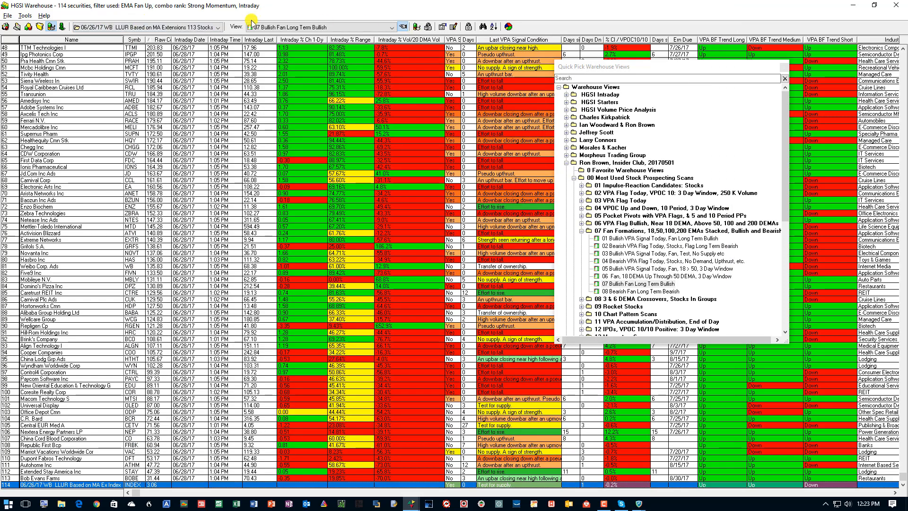
Switch to the Designer and rebuild the indexes in the 06/26/17 WB LLUR Based on MA Extensions 113 Stocks group.
left_click(5, 26)
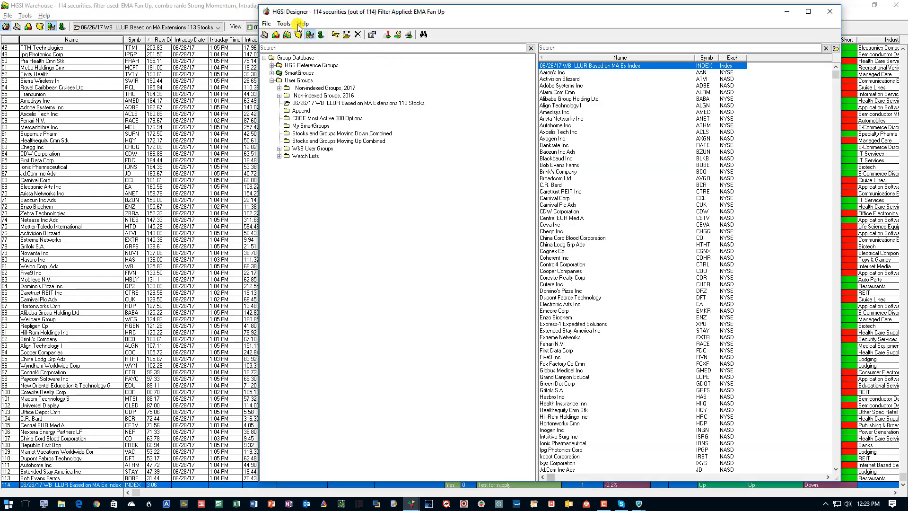
left_click(284, 23)
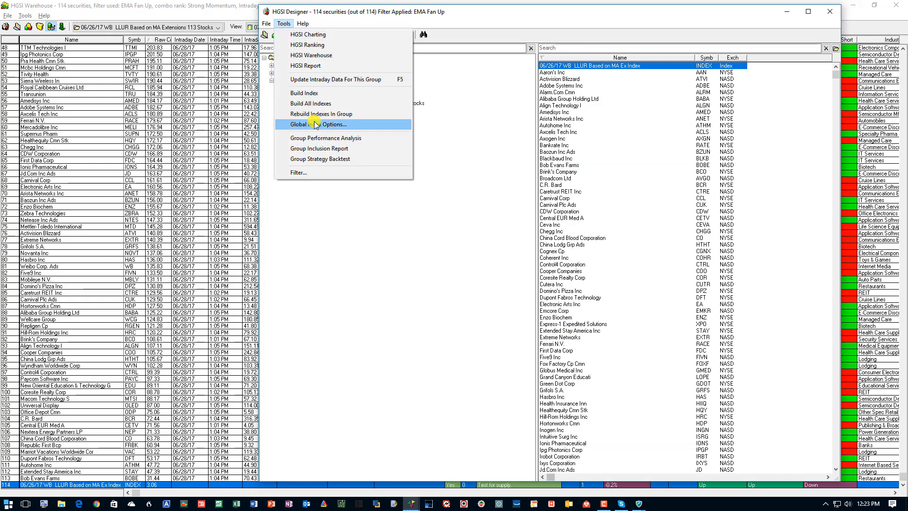
left_click(348, 114)
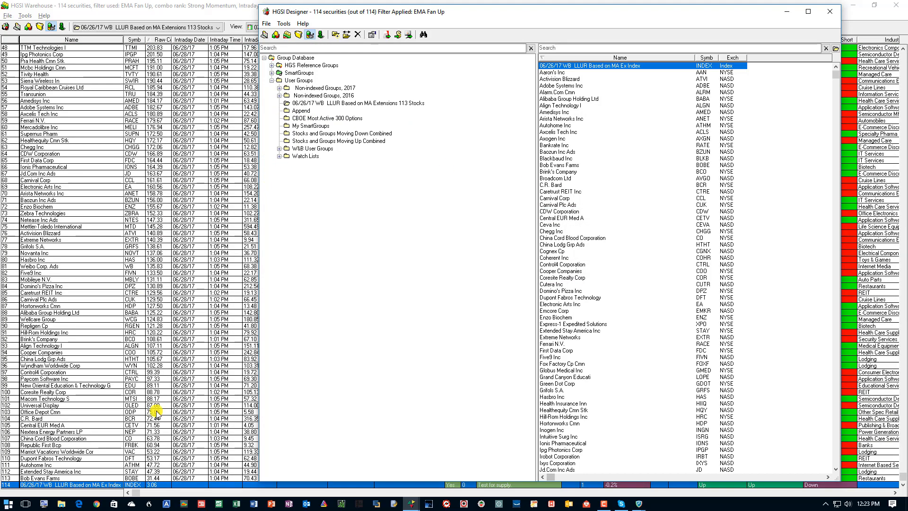
Chart the group's index again and display it in the 05 HGSI Index Internals, Internals Data Window view.
double_click(186, 486)
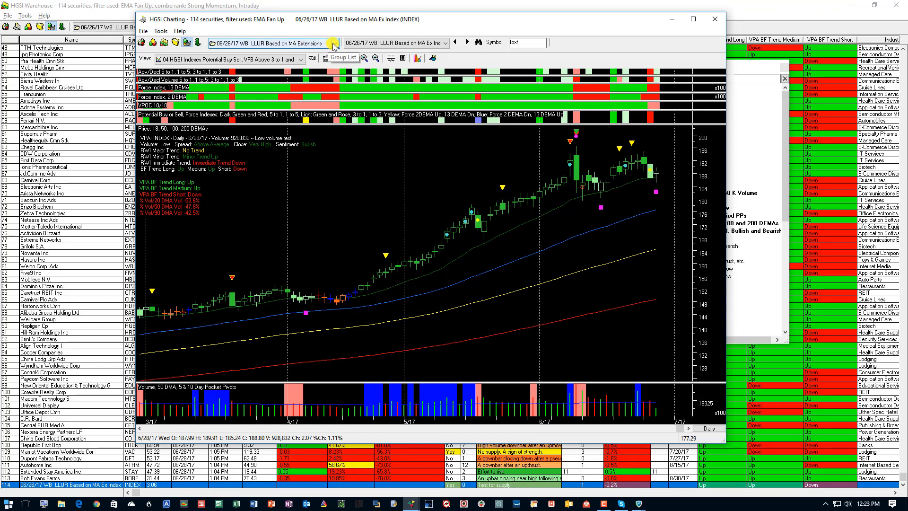
left_click(301, 59)
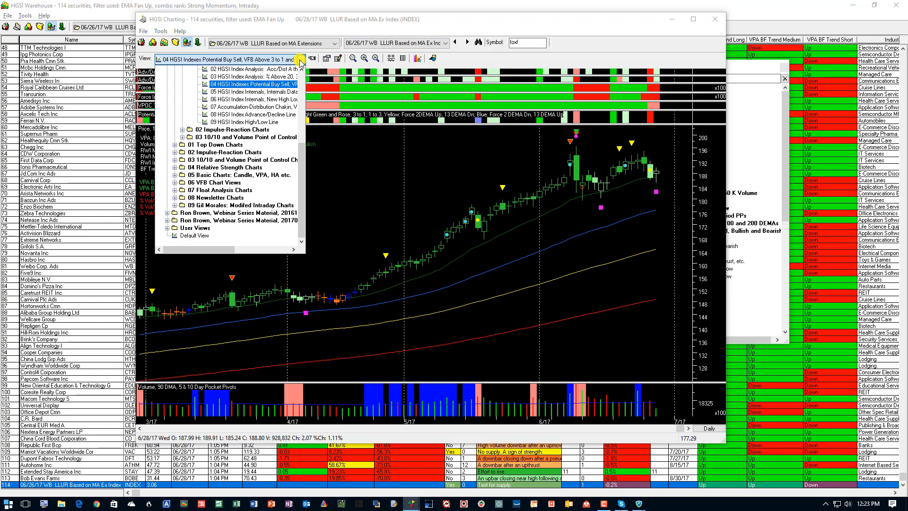
left_click(265, 93)
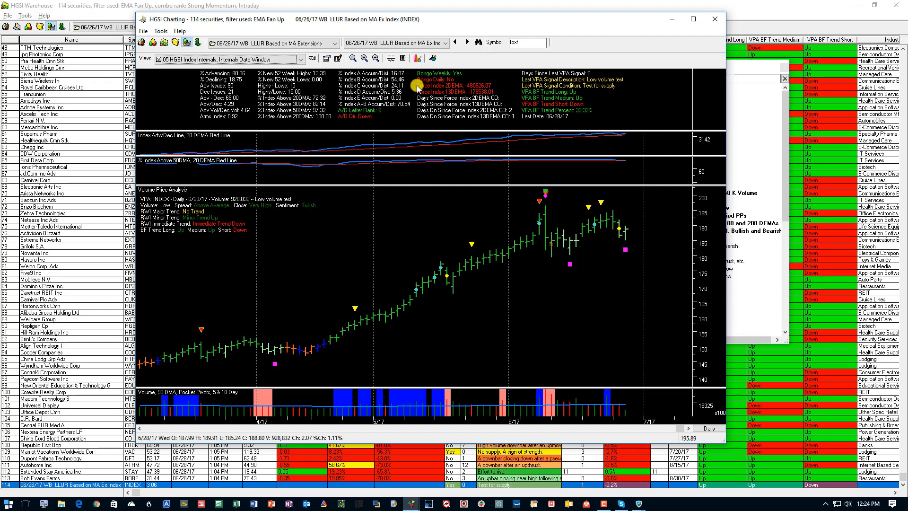
Change the index chart to the 04 HGSI Indexes Potential Buy Sell view among the HGSI Index Charts.
left_click(301, 60)
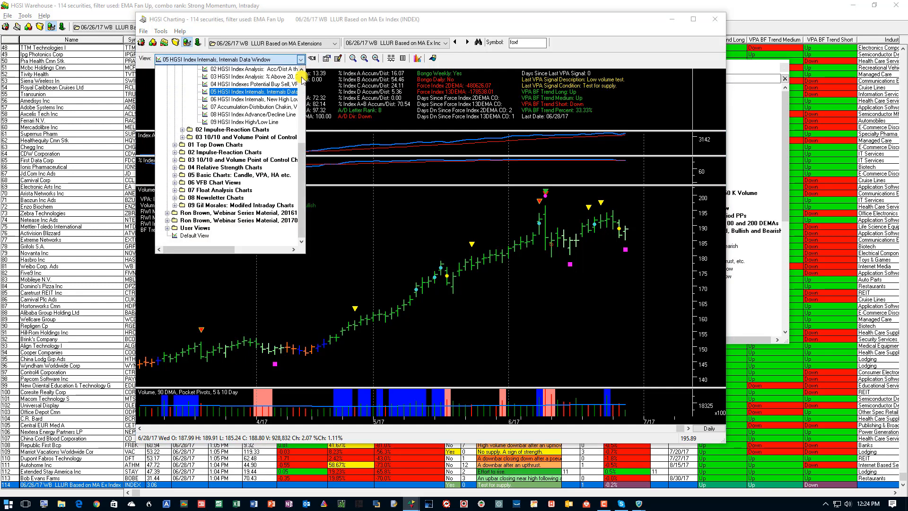
scroll(268, 136, "up", 2)
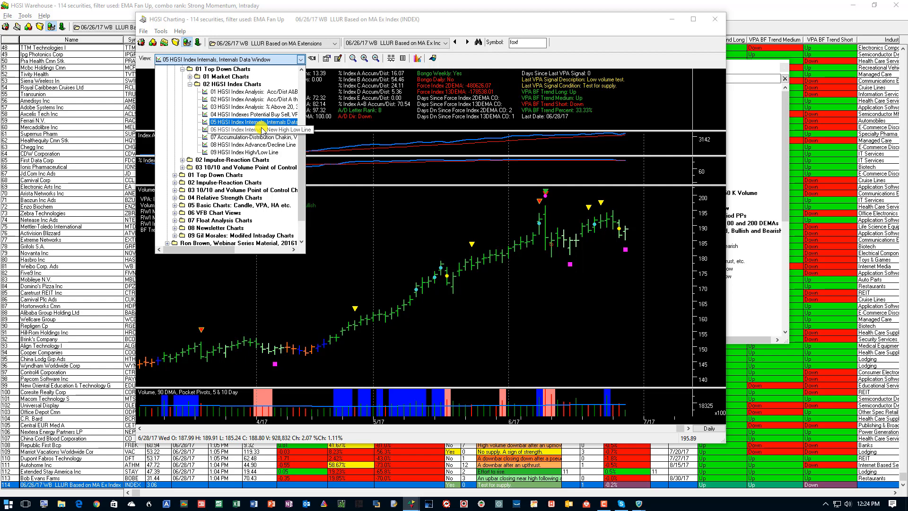
left_click(262, 114)
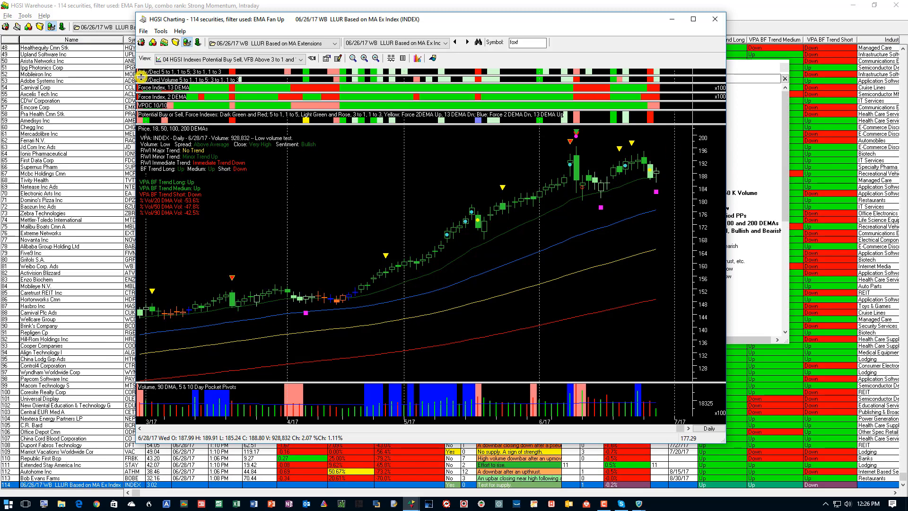
Select the 06/26/17 WB LLUR group in the Designer, return to the warehouse's first row and sort the list by Intraday % Ch 1-Dy.
left_click(6, 27)
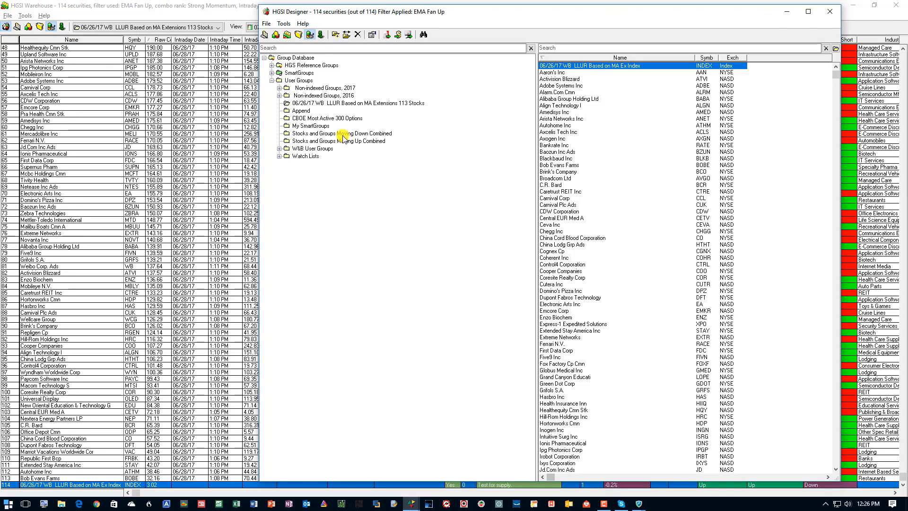
left_click(341, 104)
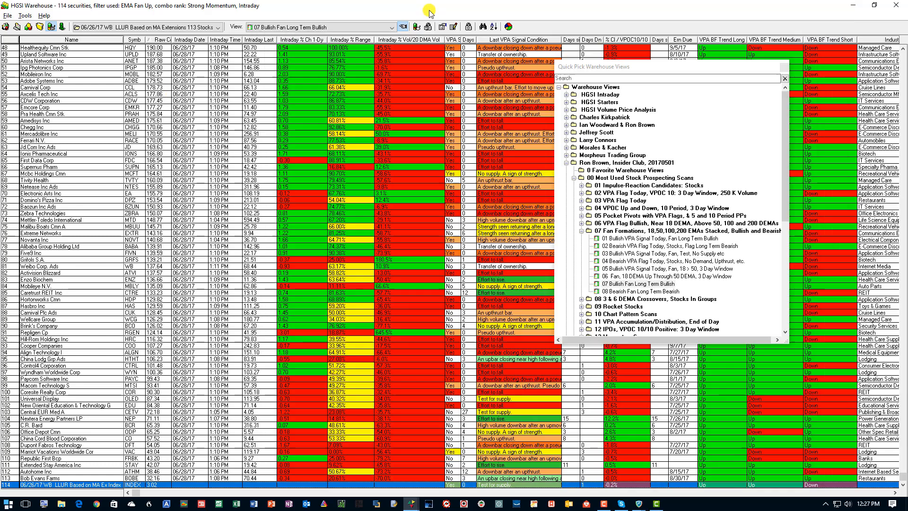
key("ctrl+Home")
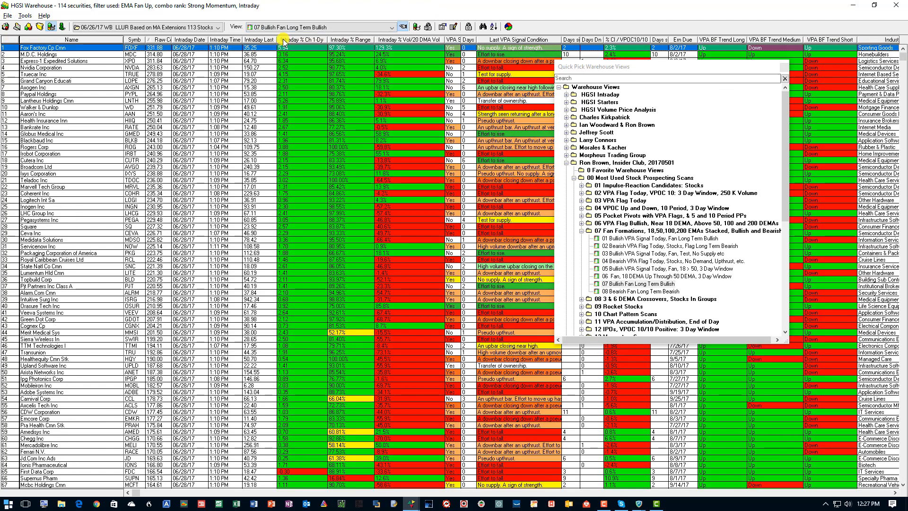
left_click(288, 41)
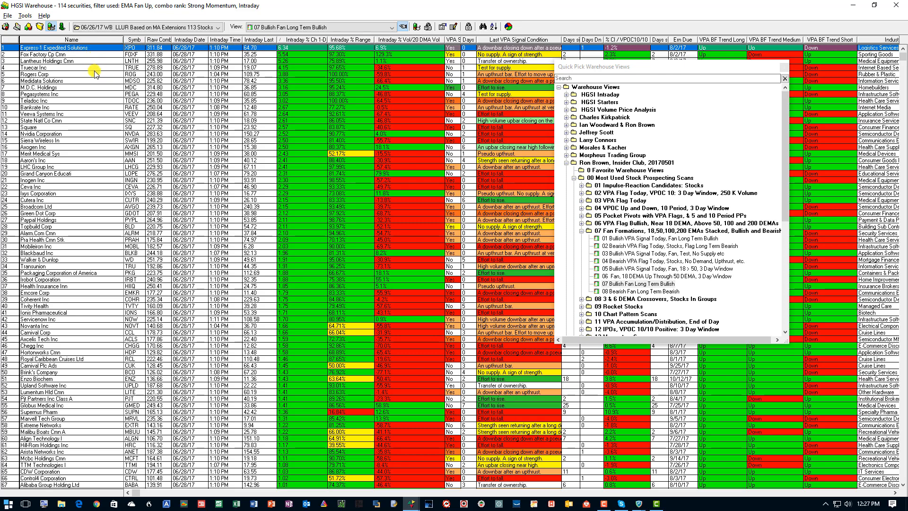
Highlight Fox Factory, Lantheus Holdings and Truecar in turn and look over the intraday gainers in the warehouse list.
left_click(275, 55)
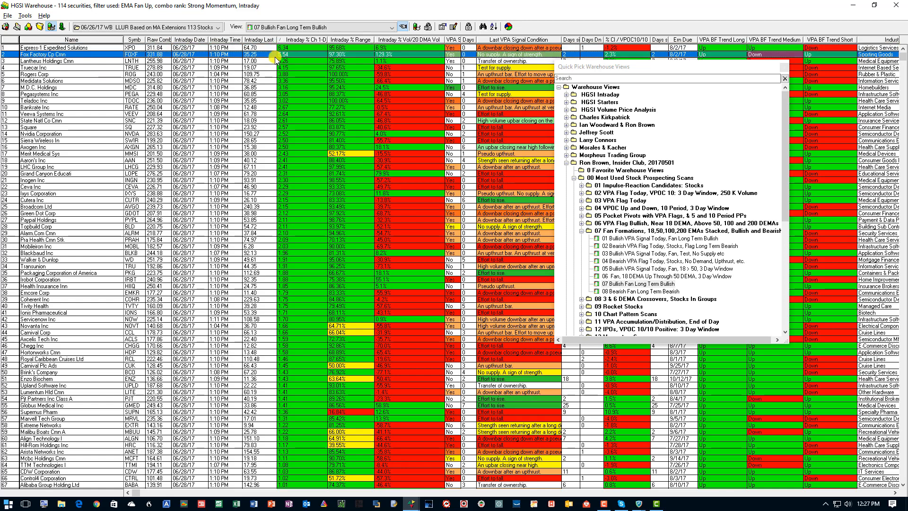
left_click(267, 61)
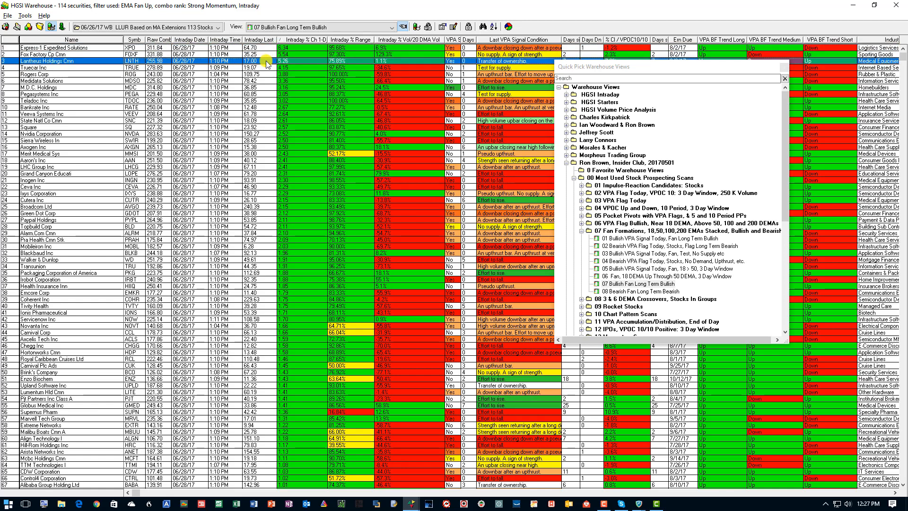
left_click(267, 68)
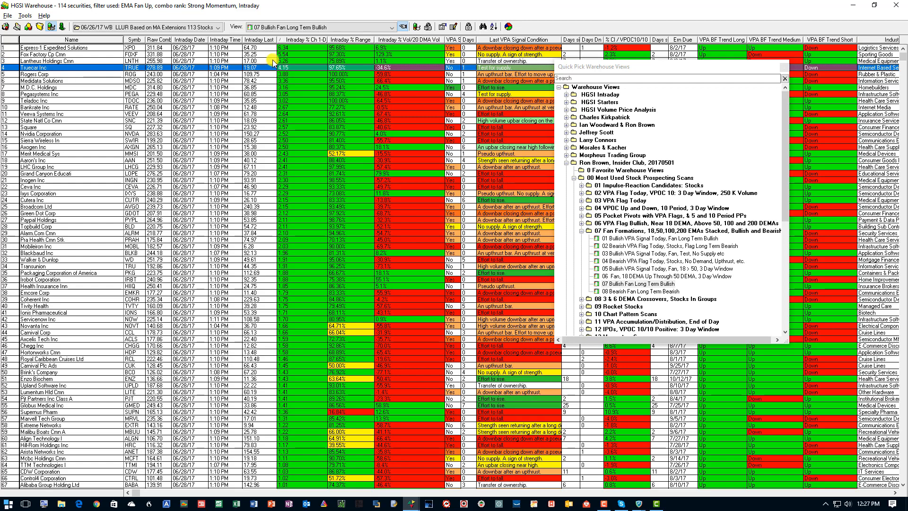
scroll(305, 264, "down", 3)
scroll(305, 264, "up", 3)
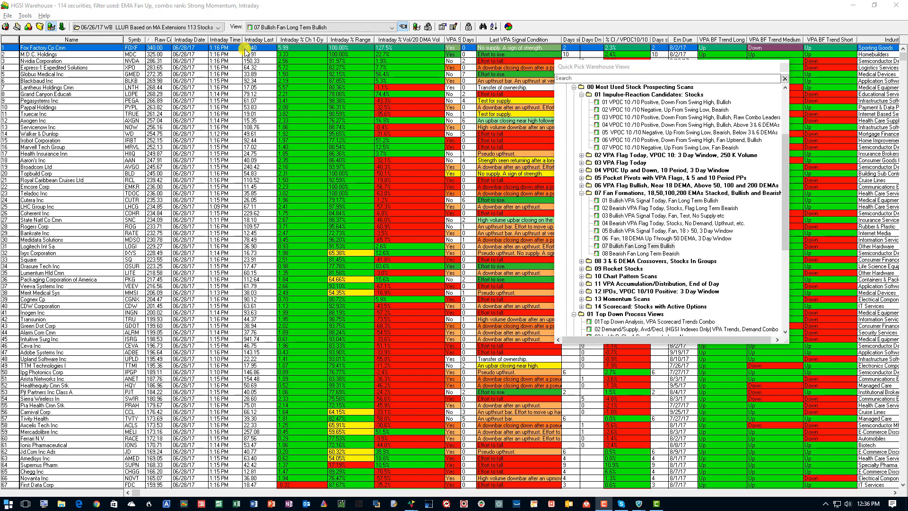
Open the Fox Factory Cp Cmn chart and move its window below the first warehouse rows.
double_click(142, 53)
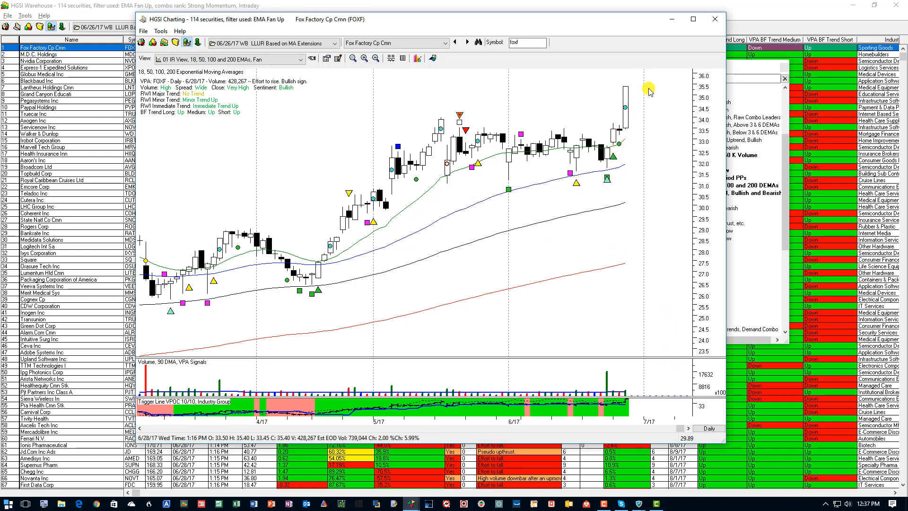
left_click_drag(279, 19, 326, 94)
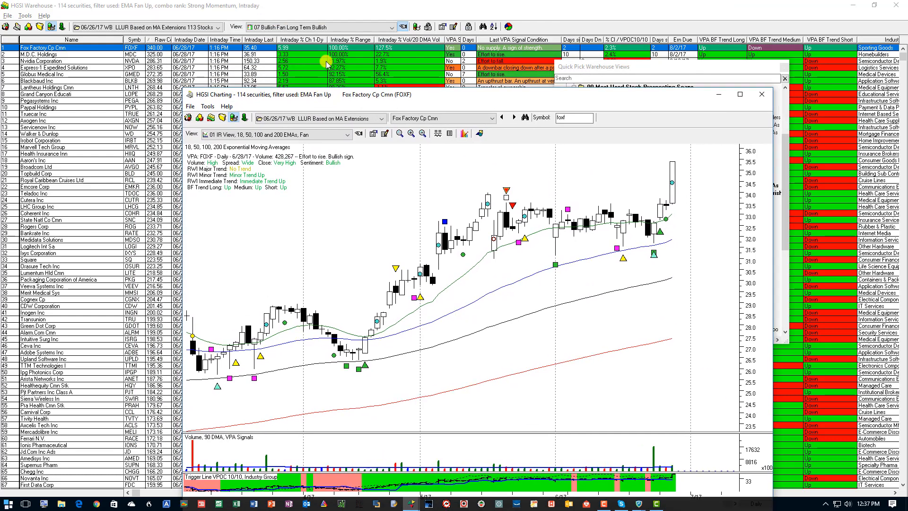
left_click(306, 48)
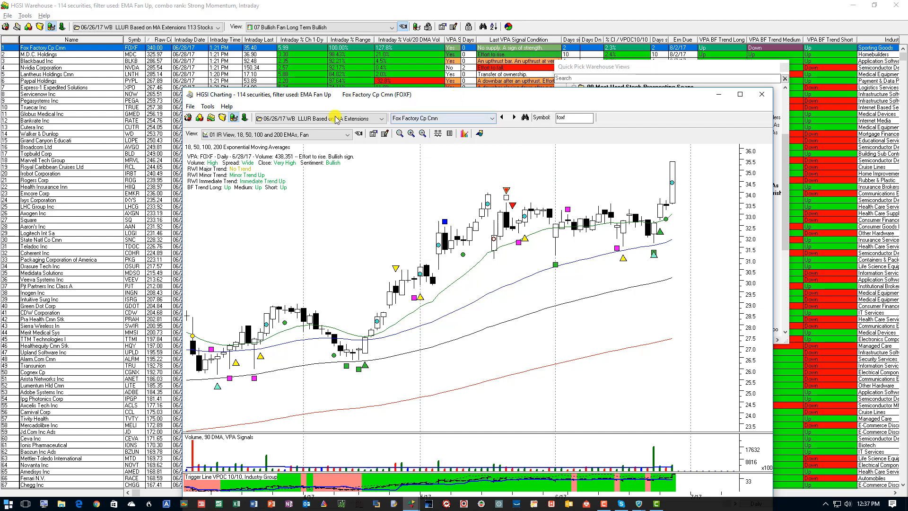
Review the fan charts of the group's stocks one by one from M.D.C. Holdings through Truecar Inc.
left_click(514, 117)
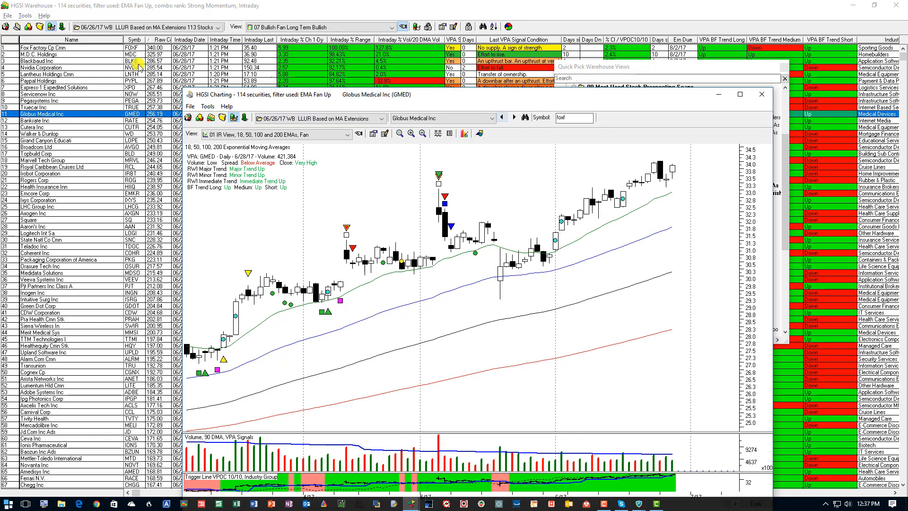
left_click(48, 55)
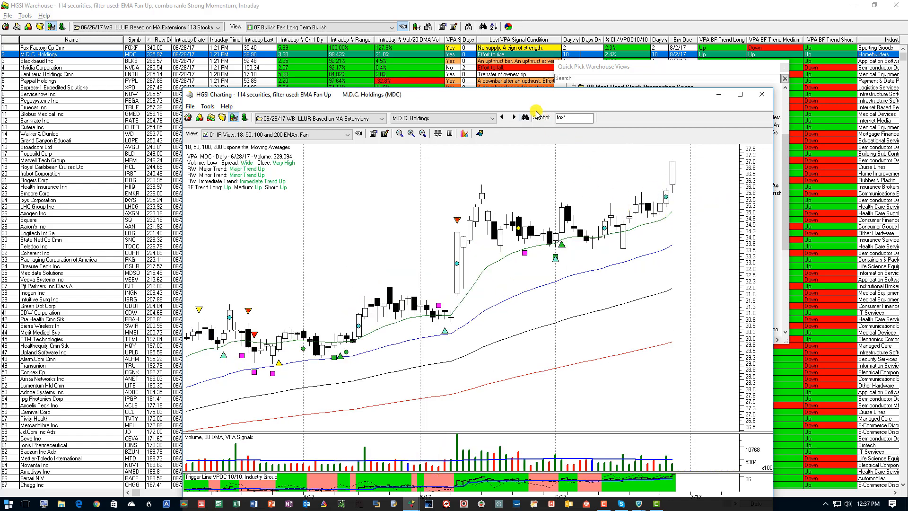
left_click(515, 117)
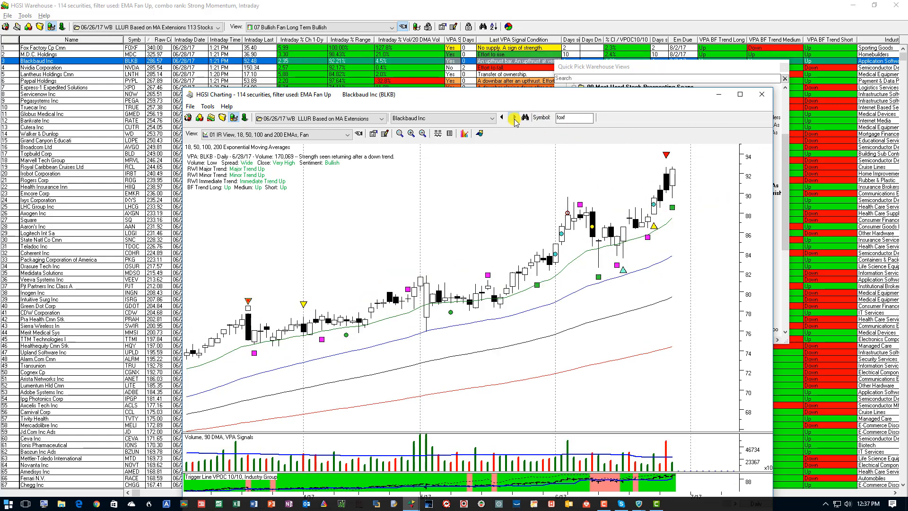
left_click(514, 118)
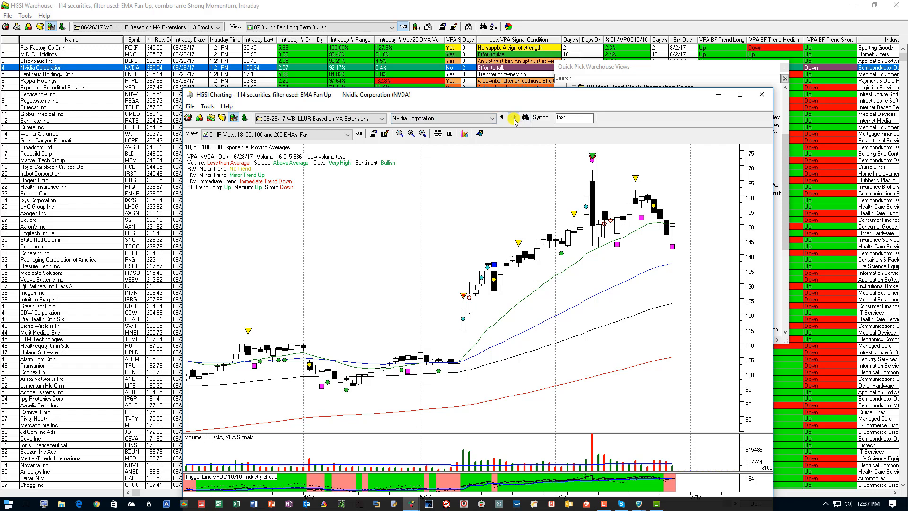
left_click(515, 119)
left_click(514, 119)
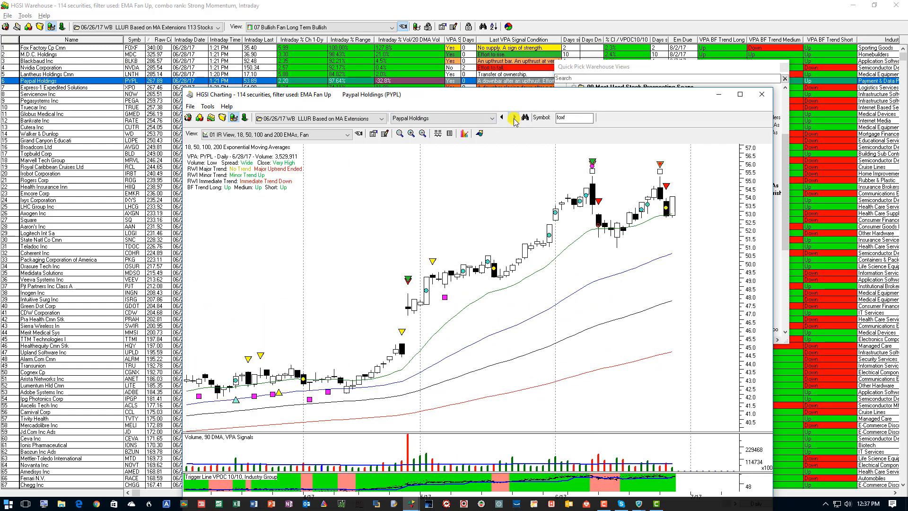
left_click(514, 119)
left_click(515, 118)
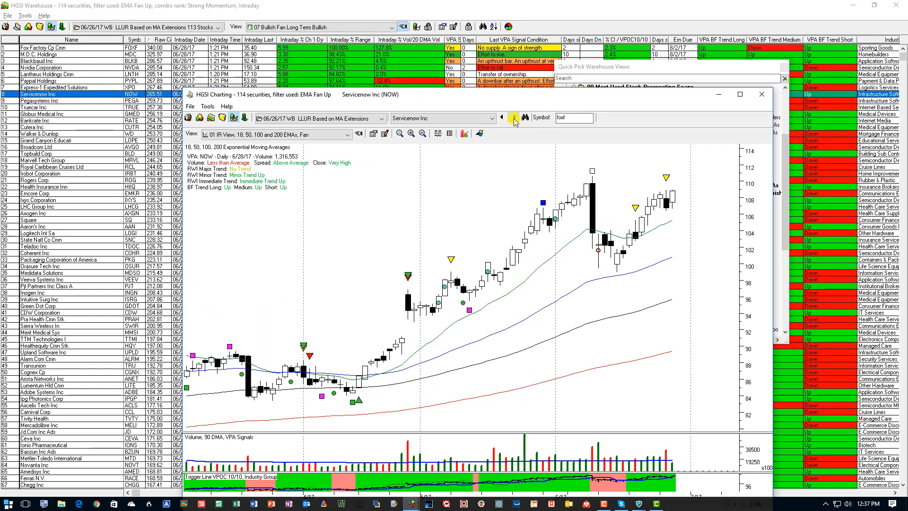
left_click(514, 118)
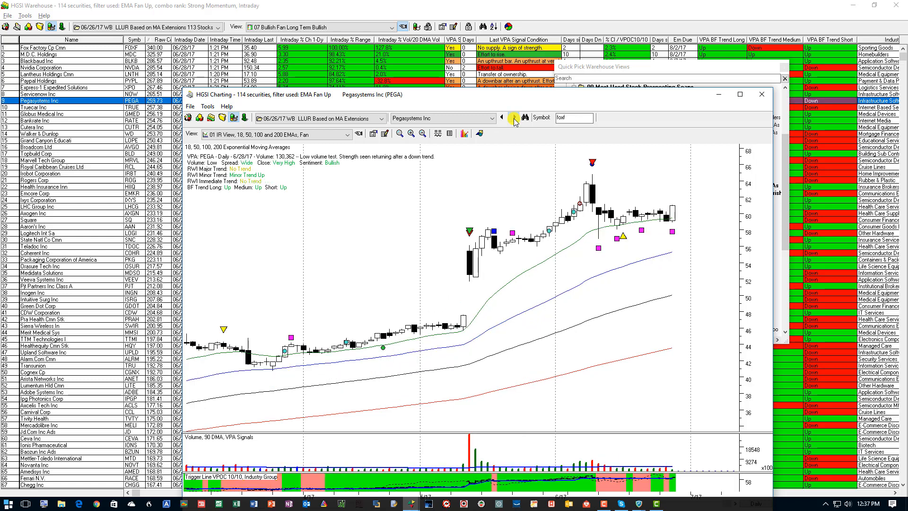
left_click(515, 119)
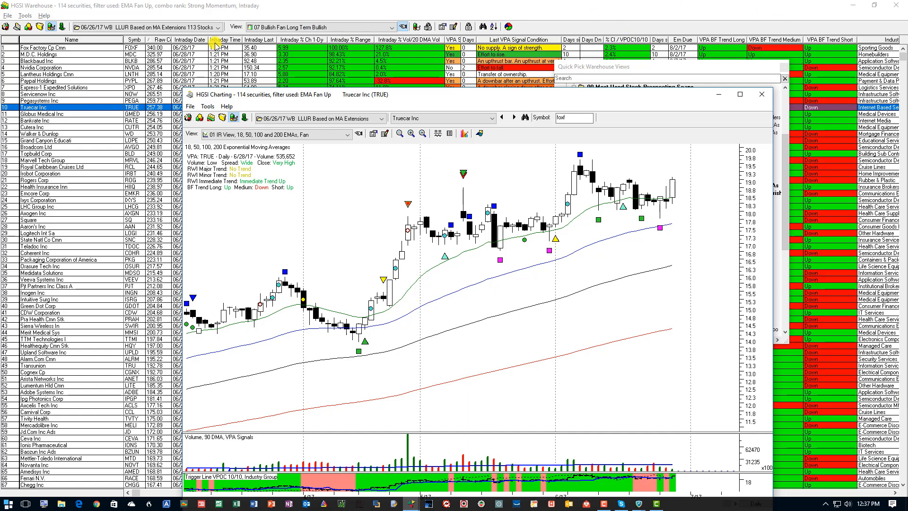
Return to the warehouse, go to the group's index row at the end, open its chart and move the chart window higher.
left_click(123, 29)
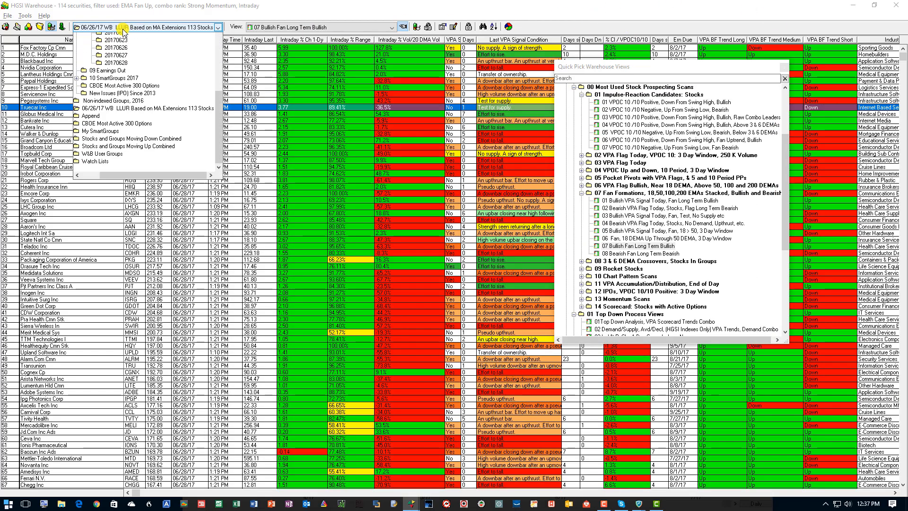
left_click(324, 6)
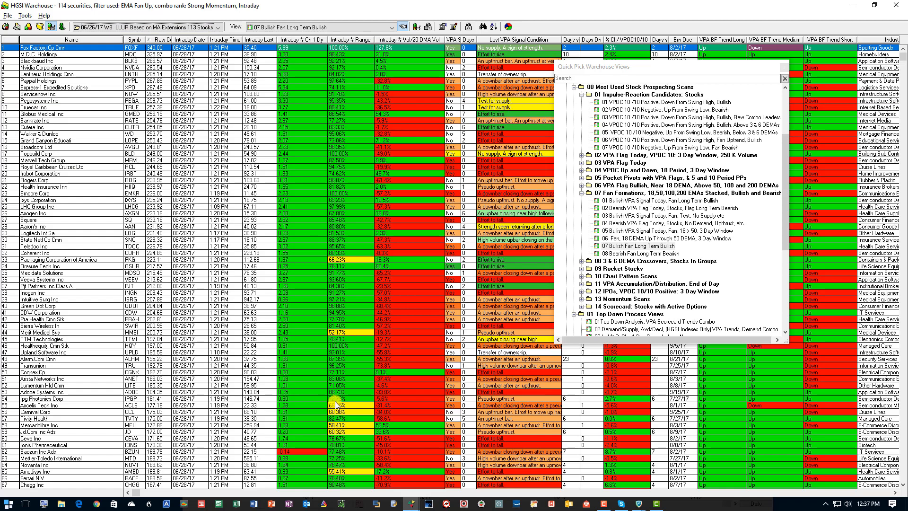
left_click(11, 40)
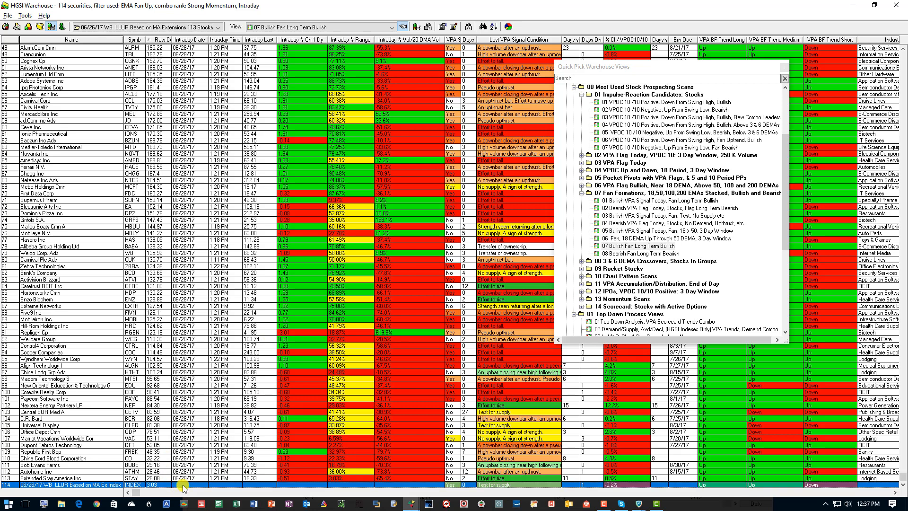
double_click(183, 485)
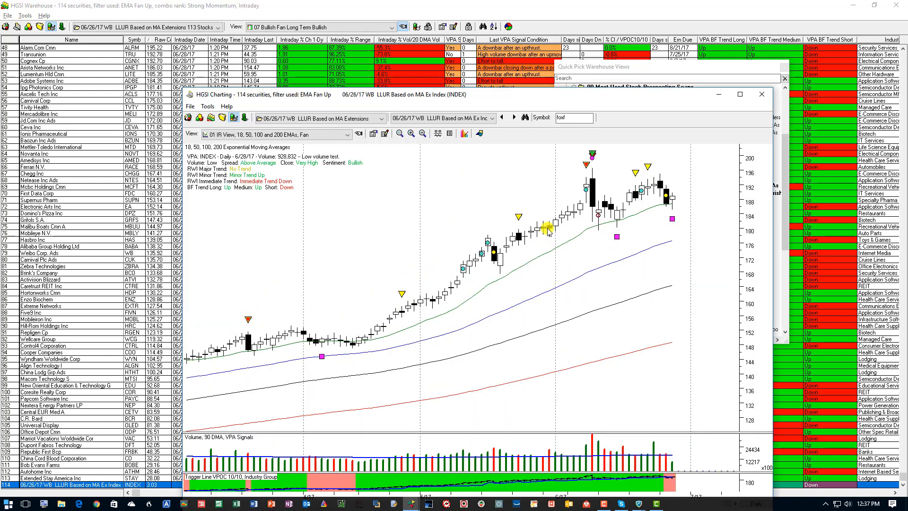
mouse_move(497, 55)
left_mouse_down()
mouse_move(500, 68)
mouse_move(498, 48)
left_mouse_up()
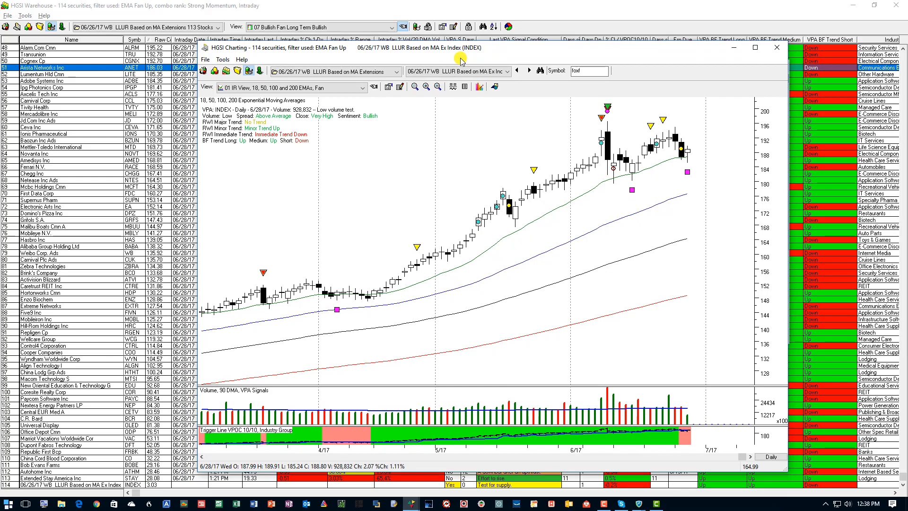
Rebuild the index of the user group 06/26/17 WB LLUR Based on MA Extensions 113 Stocks in the Designer and open its chart.
left_click(6, 27)
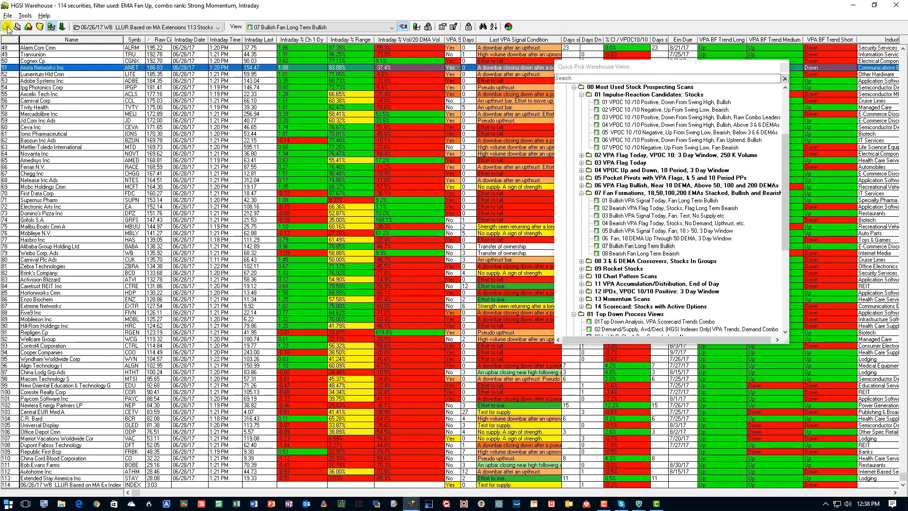
left_click(17, 26)
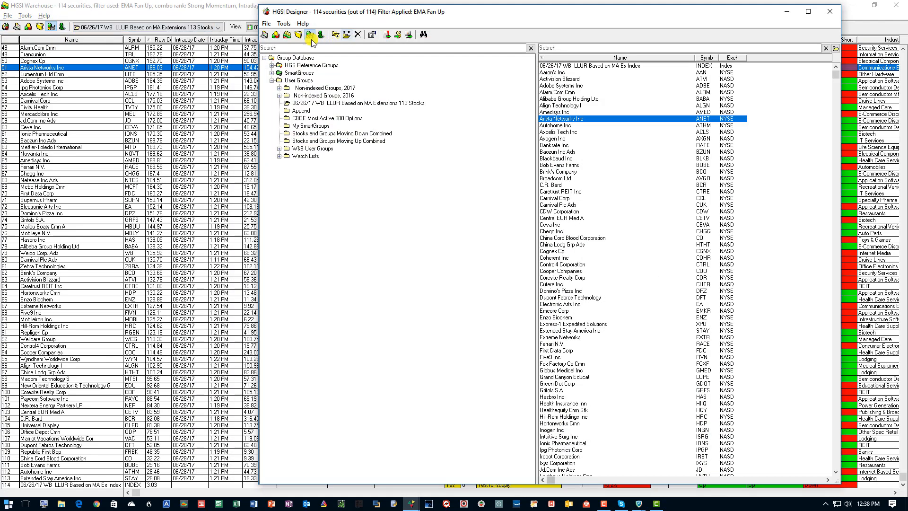
left_click(301, 110)
left_click(306, 103)
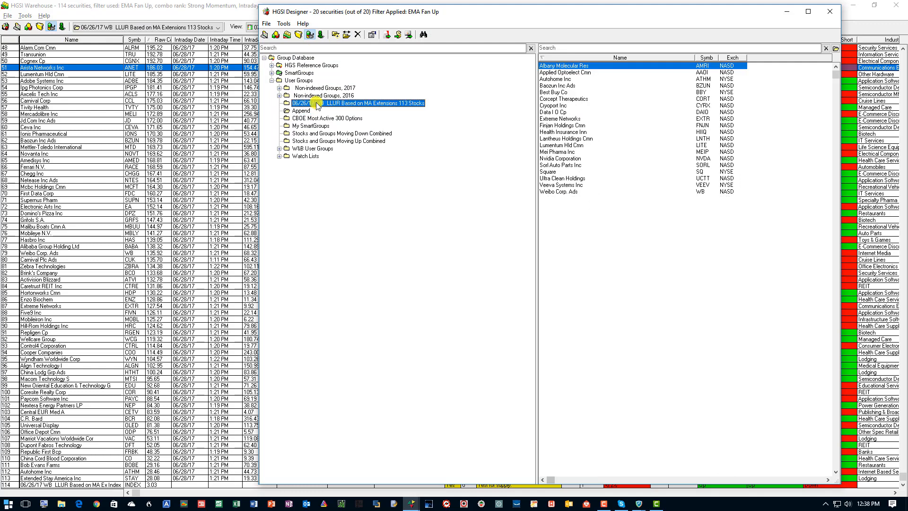
left_click(290, 24)
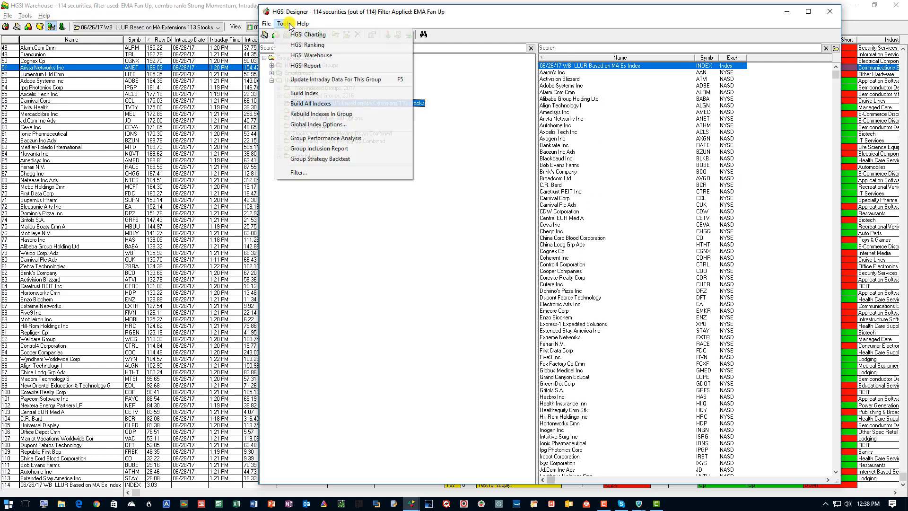
left_click(330, 115)
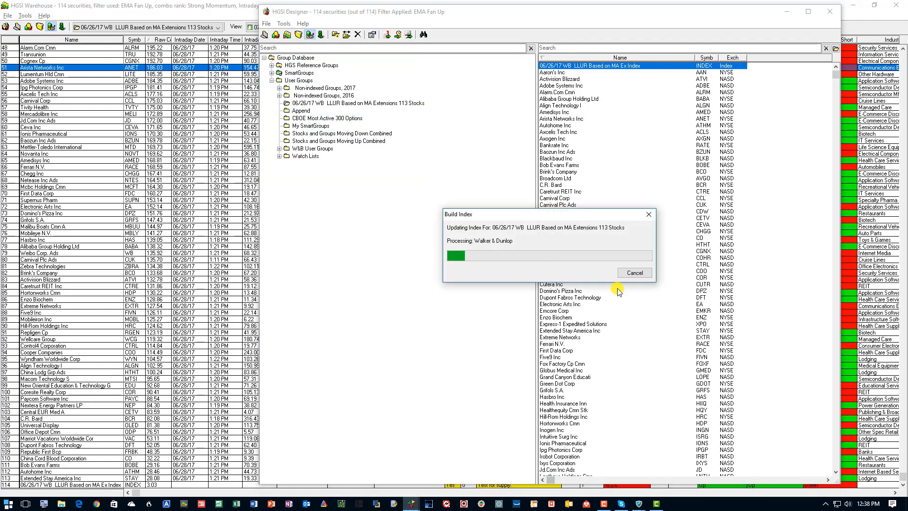
double_click(577, 66)
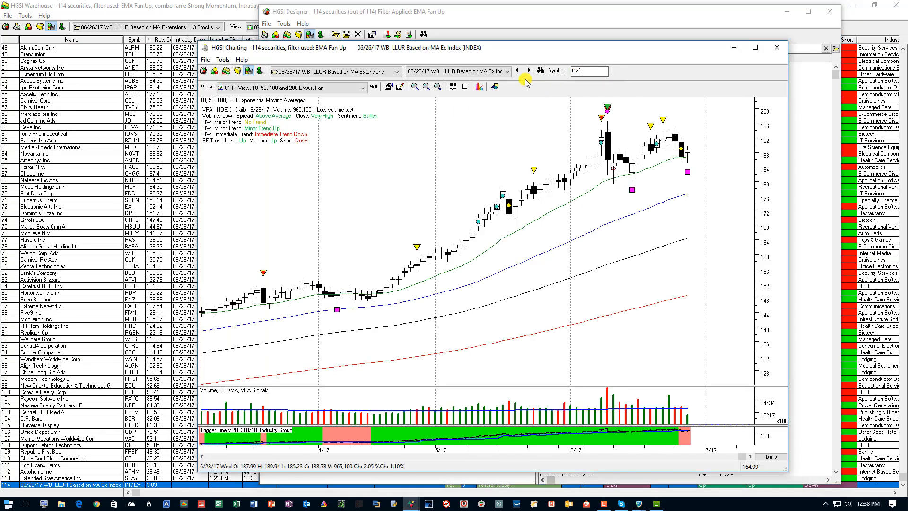
Apply the 04 HGSI Indexes Potential Buy Sell charting view to the index and move the view picker clear of the latest bars.
left_click(374, 87)
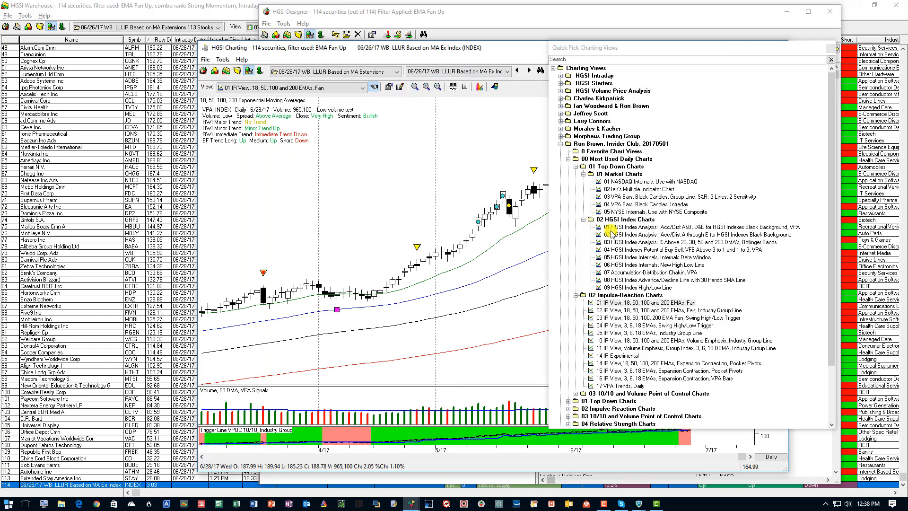
double_click(632, 250)
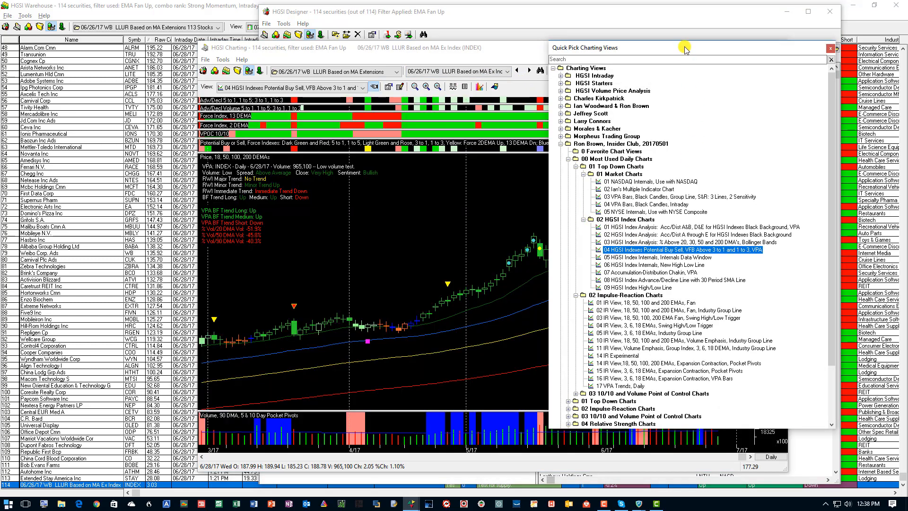
left_click_drag(685, 48, 228, 80)
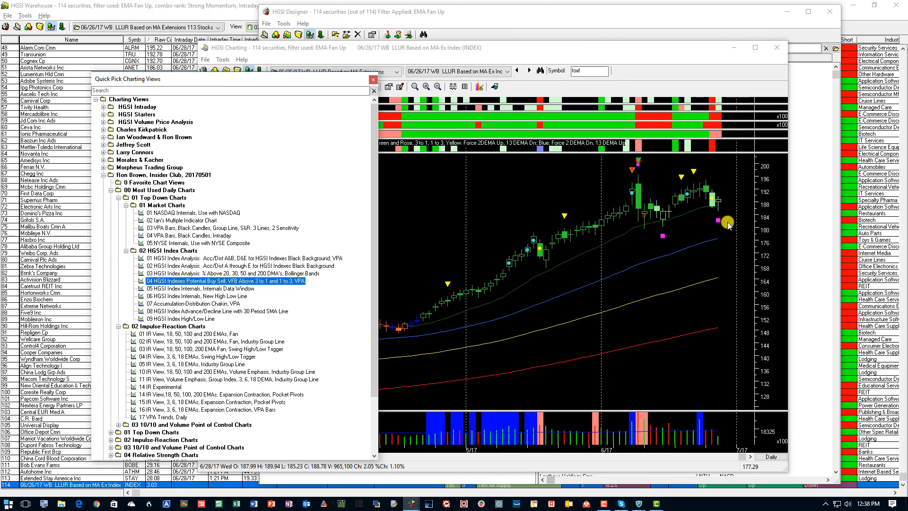